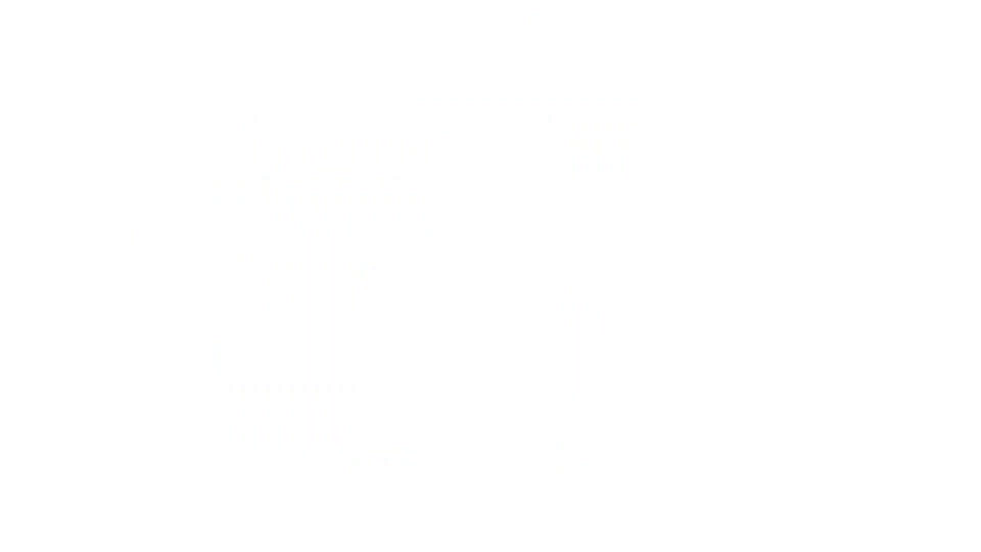
Step: Look over the weight-loss product's sales page, from the headline video to the benefit highlights
scroll(455, 186, up, 2)
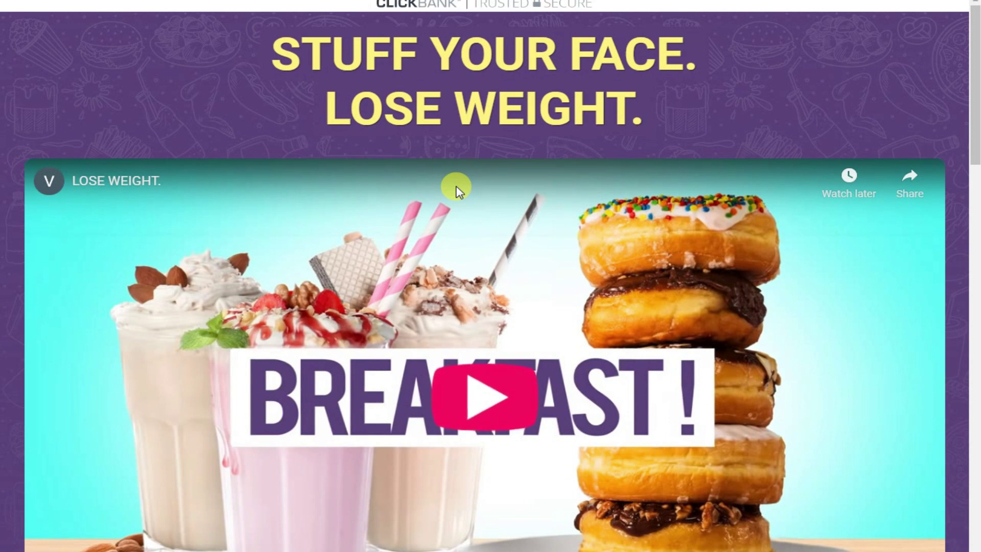
scroll(467, 168, down, 10)
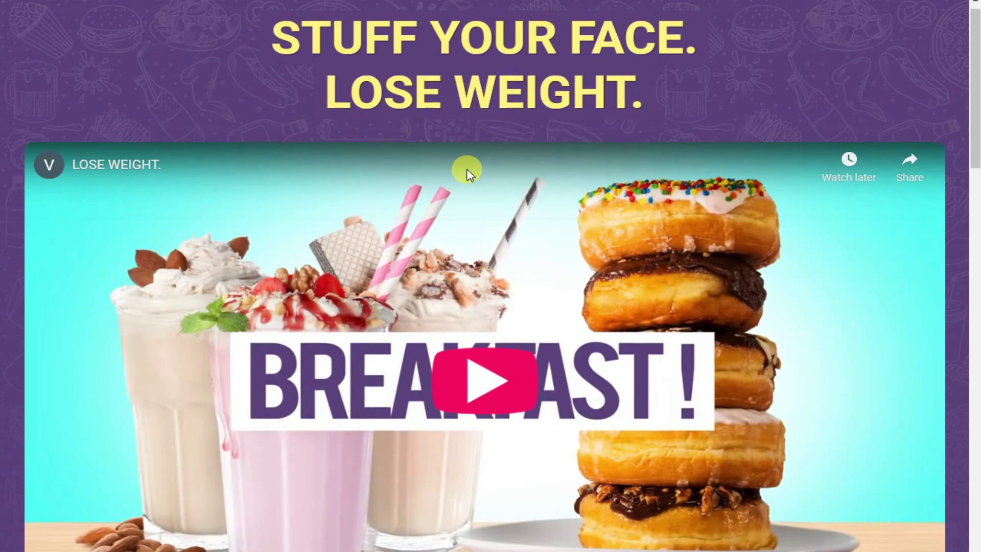
scroll(461, 202, down, 15)
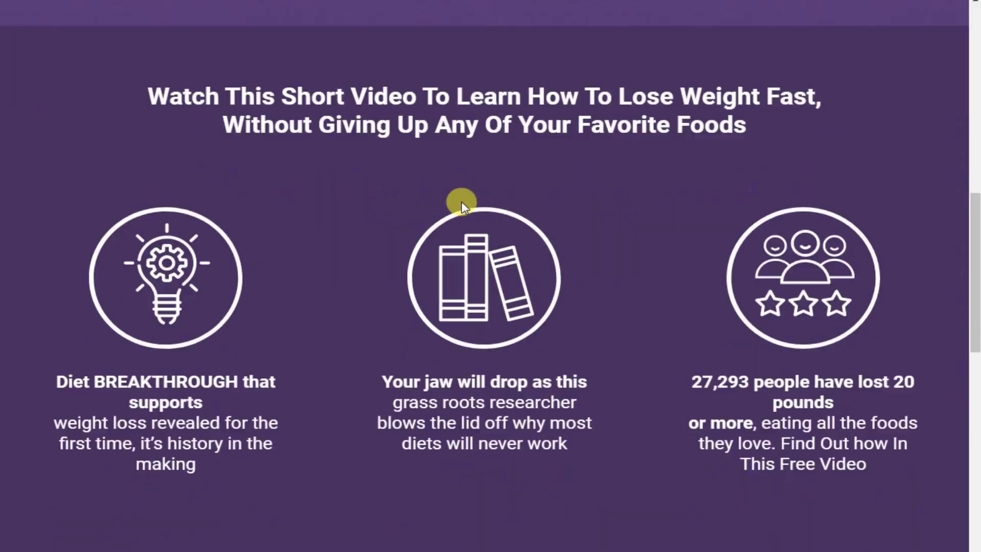
scroll(464, 197, up, 5)
scroll(464, 197, up, 10)
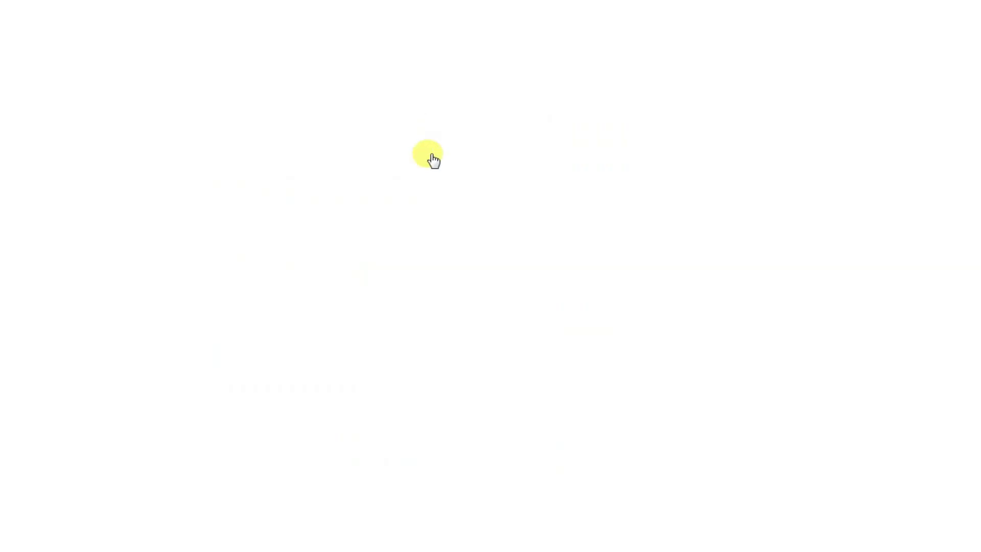
Step: Look through the BioFit affiliate tools and open the Free E-Books section
scroll(441, 160, up, 5)
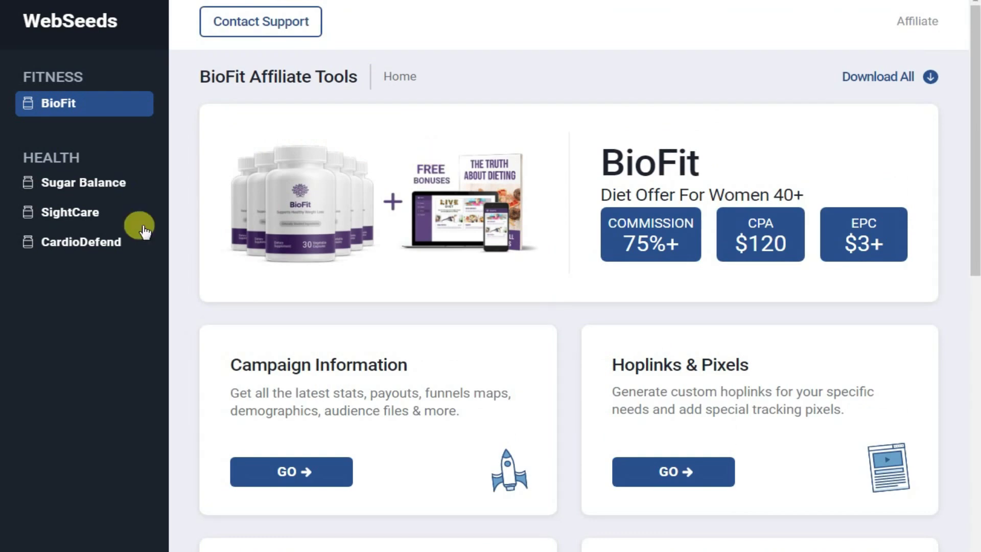
scroll(386, 250, down, 3)
scroll(384, 235, down, 1)
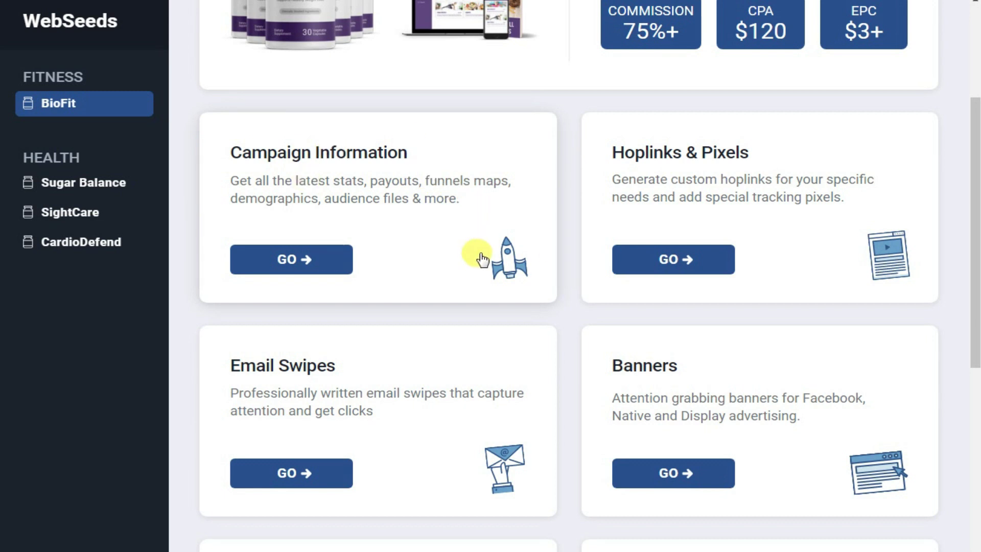
scroll(644, 230, down, 3)
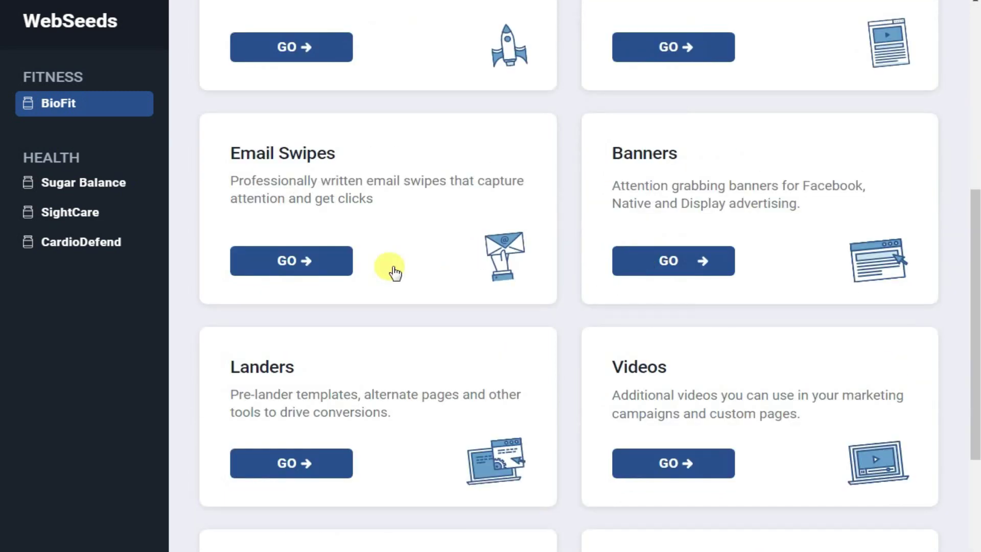
scroll(642, 245, down, 2)
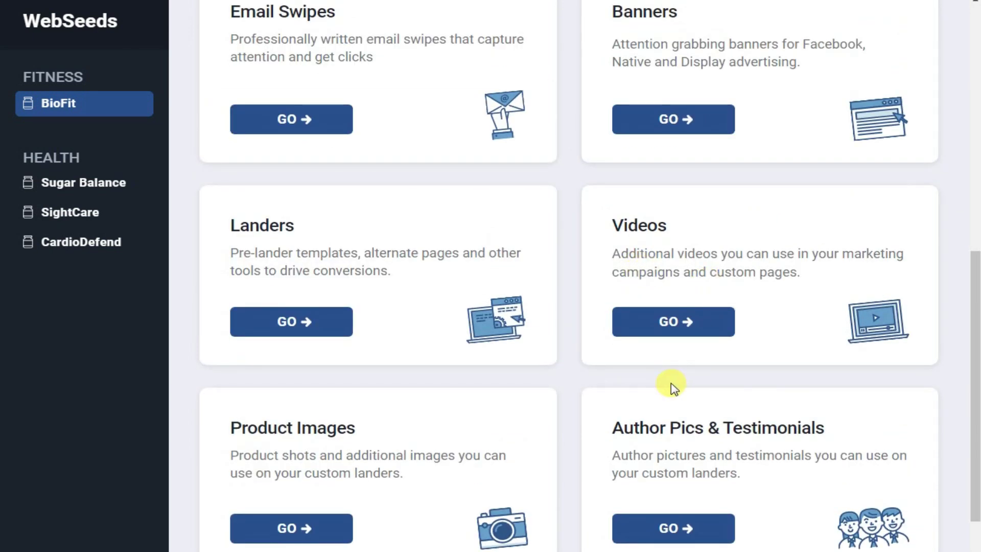
scroll(261, 363, down, 2)
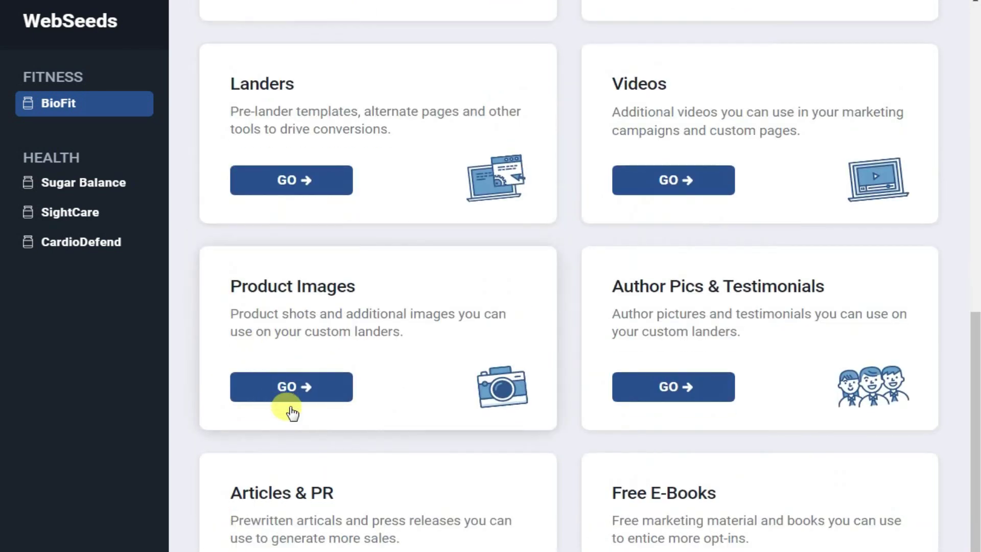
scroll(317, 409, down, 1)
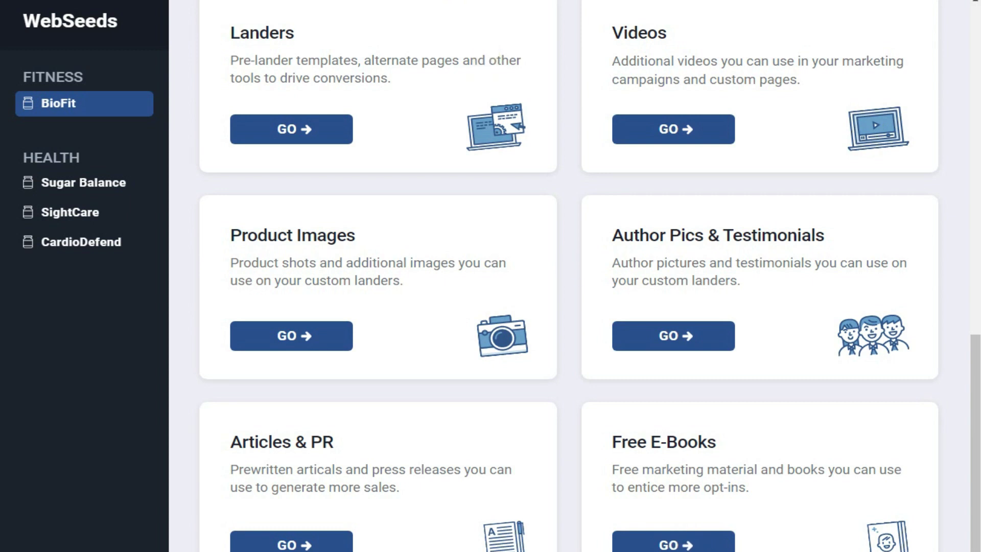
click(673, 545)
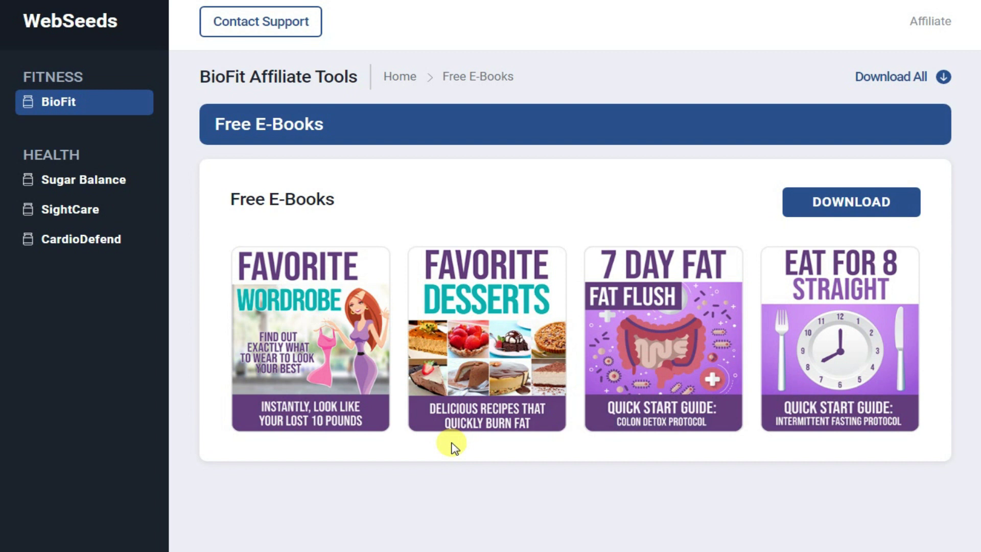
Step: Open the Favorite Wardrobe e-book and examine its cover, table of contents and introduction
click(304, 334)
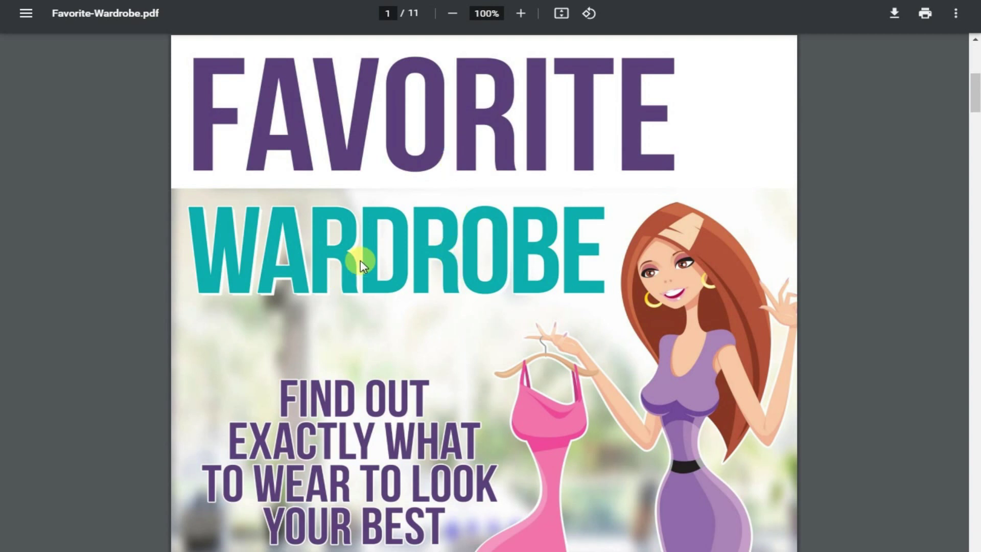
scroll(869, 256, down, 10)
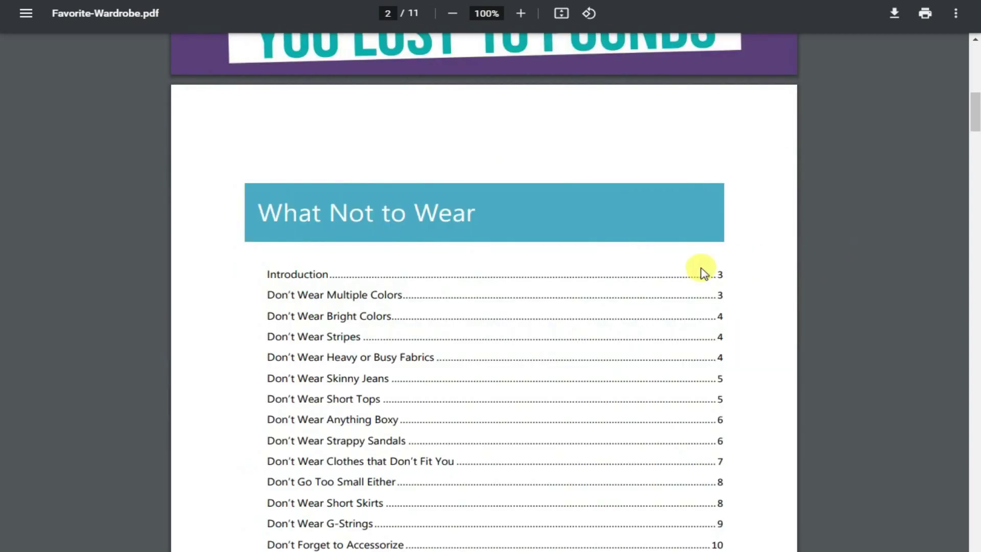
scroll(499, 269, down, 6)
scroll(499, 270, down, 1)
scroll(498, 269, up, 5)
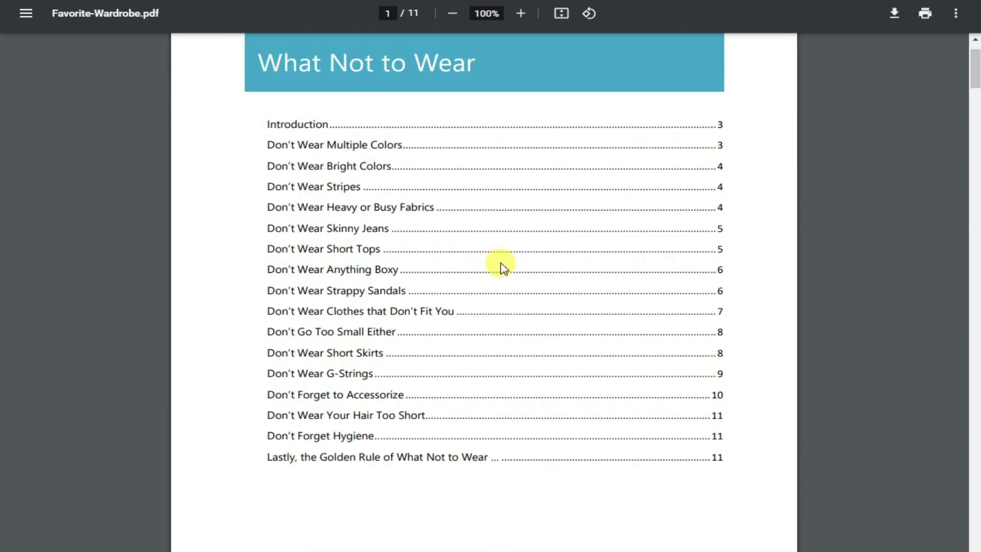
scroll(502, 267, up, 10)
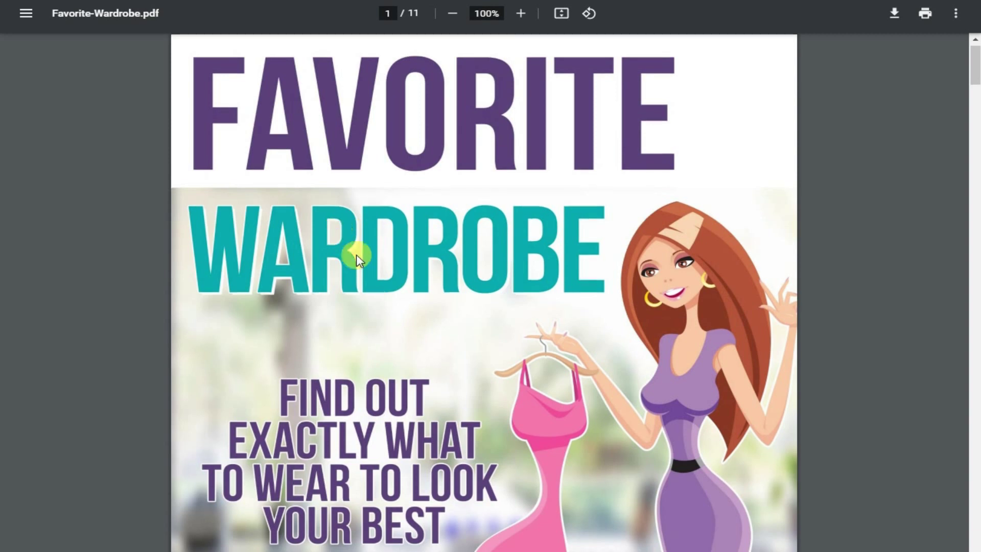
scroll(357, 255, down, 1)
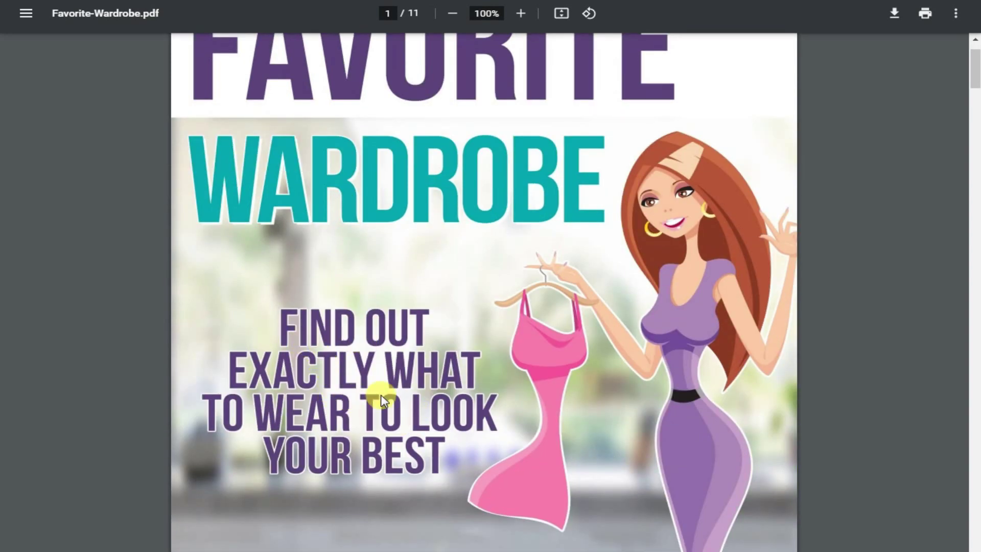
scroll(410, 468, down, 15)
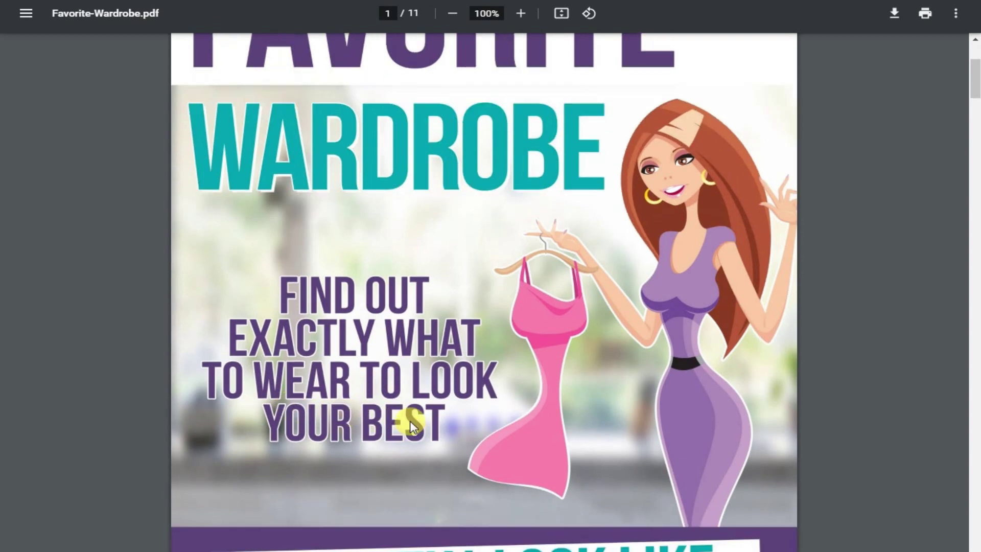
scroll(419, 391, down, 20)
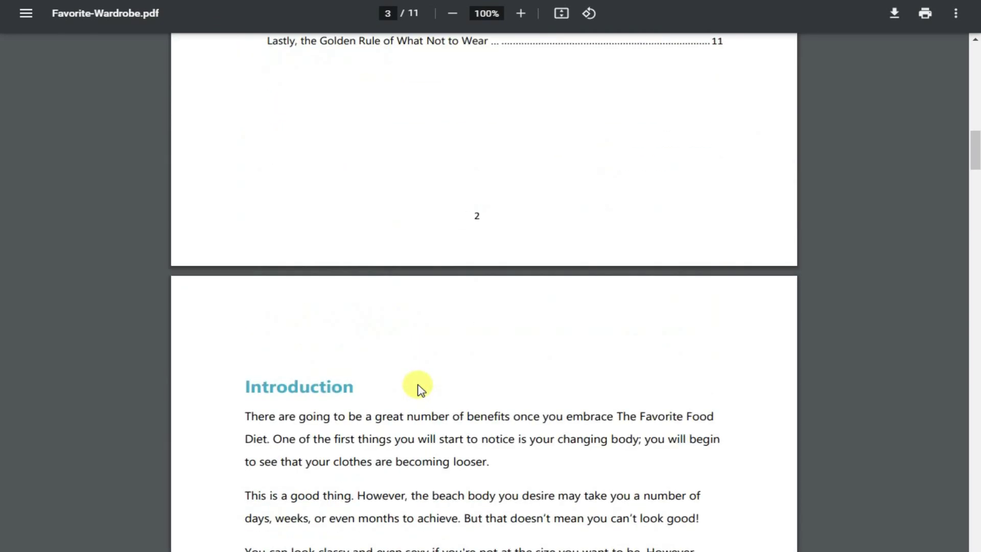
scroll(419, 380, down, 20)
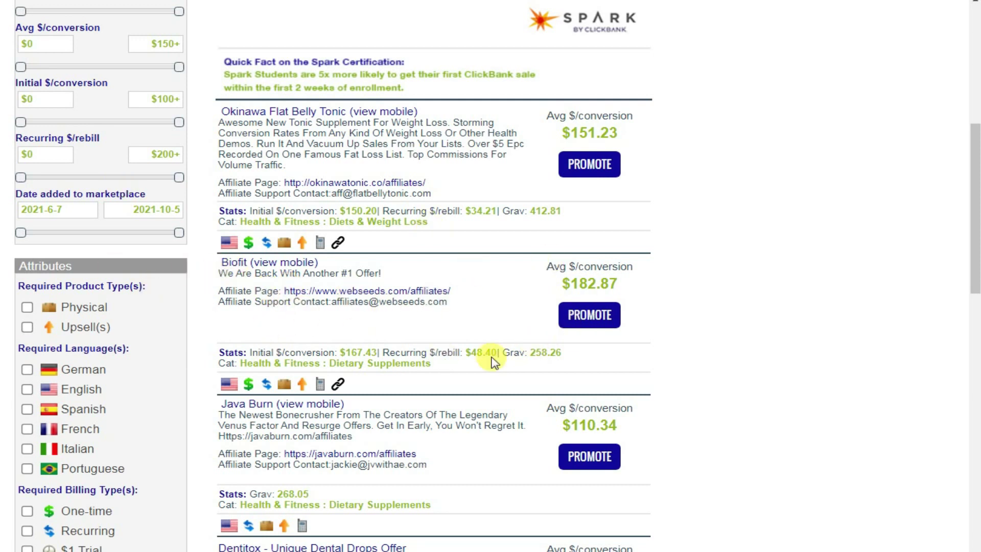
Step: Generate a HopLink for the Biofit offer in the ClickBank marketplace, copy the encrypted link and close the generator
click(591, 317)
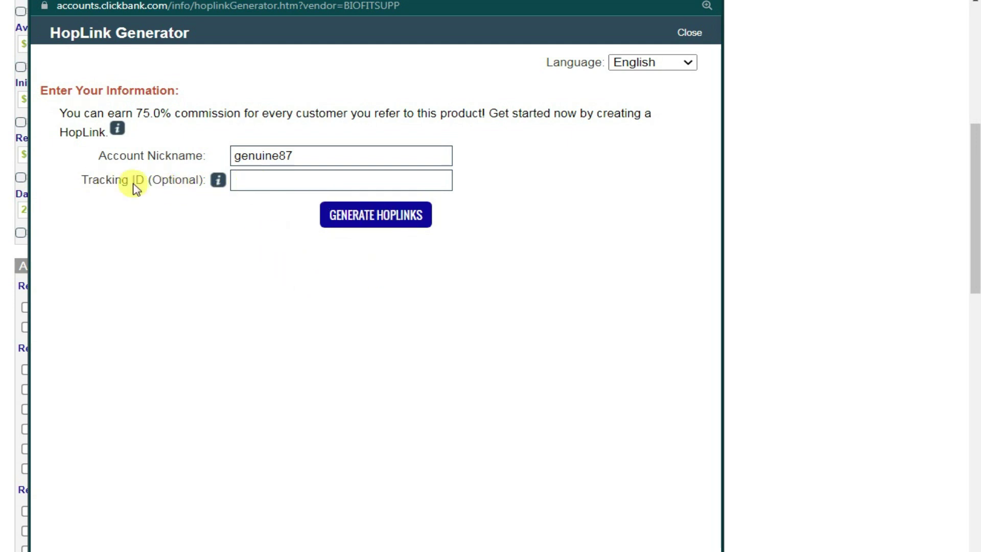
click(366, 226)
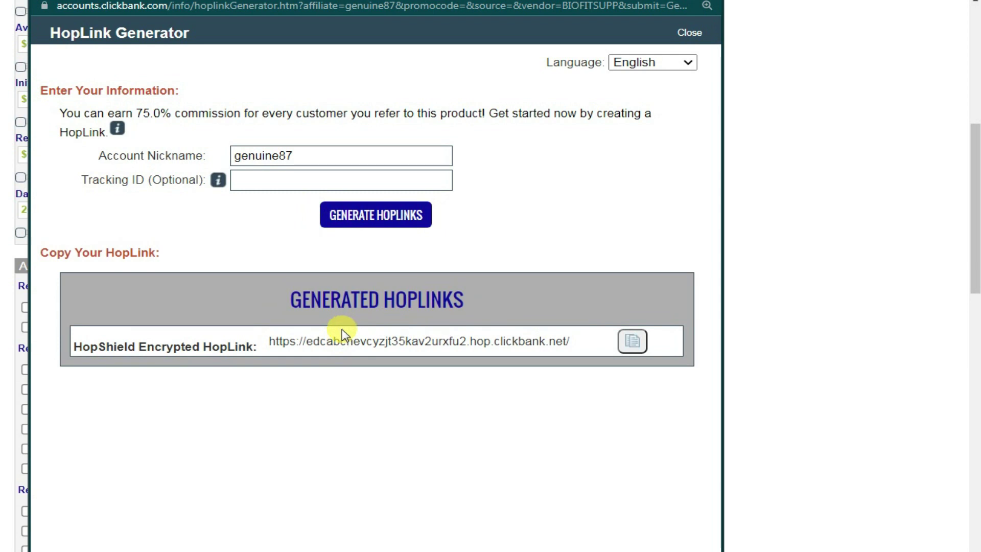
click(633, 343)
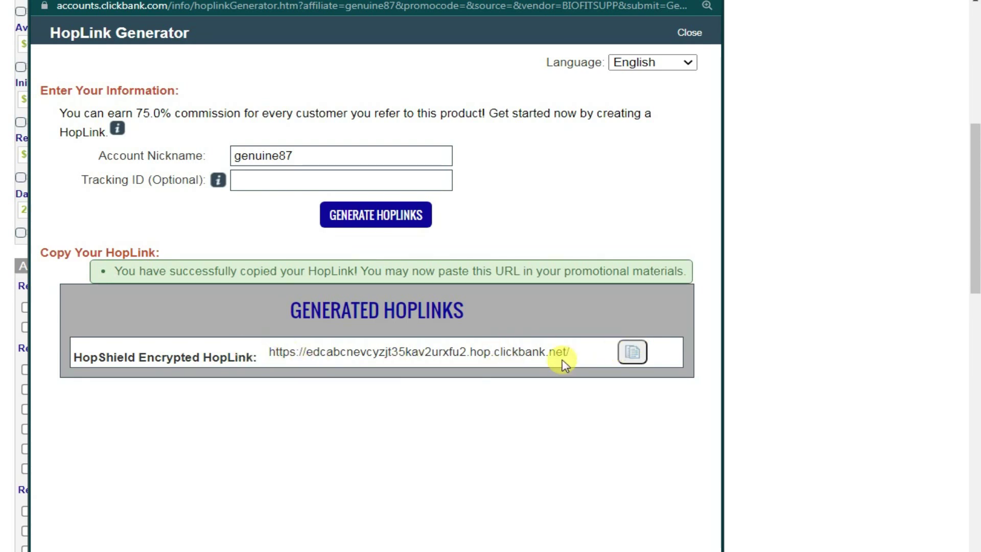
click(697, 1)
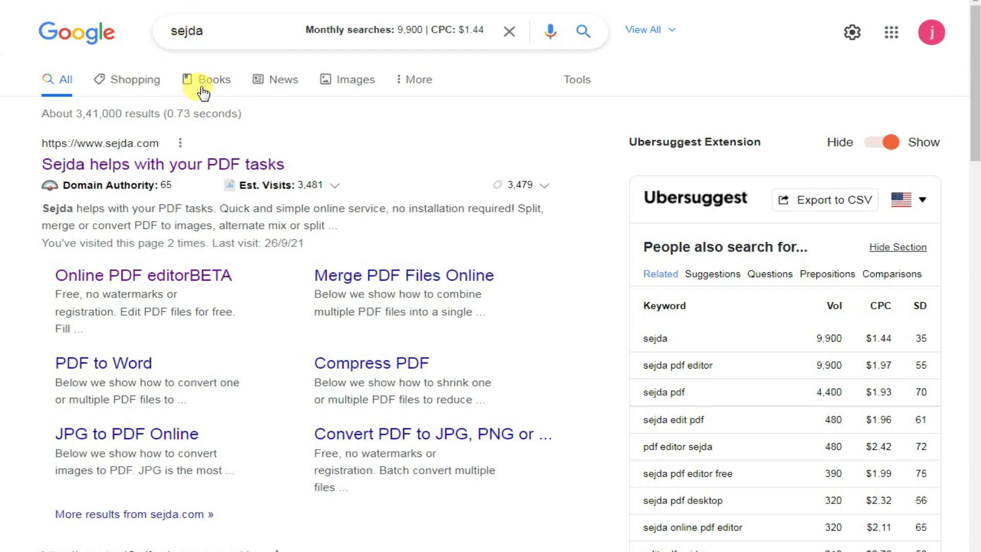
Step: In Sejda's online PDF editor, insert a blank page after page 11 of the Favorite Wardrobe e-book
mouse_move(152, 188)
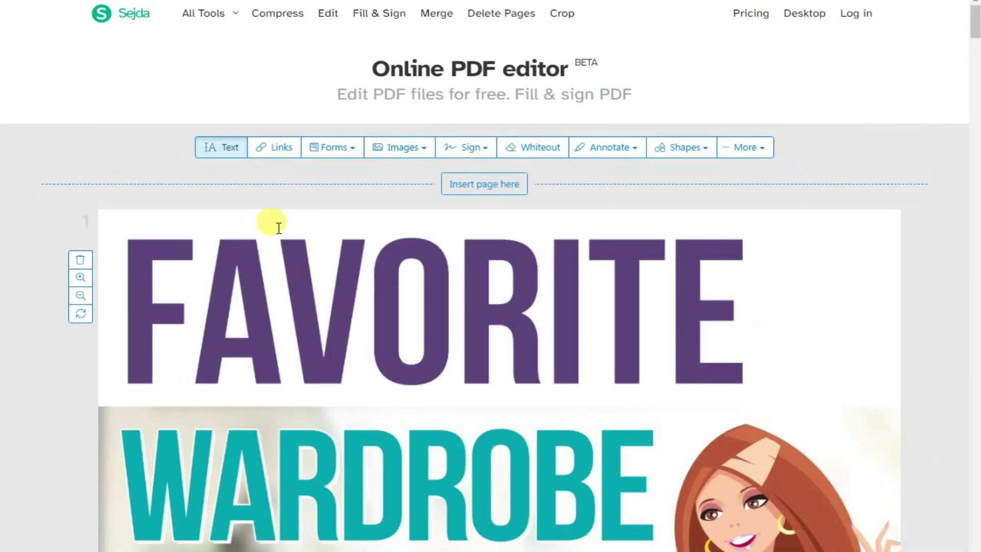
scroll(478, 235, down, 5)
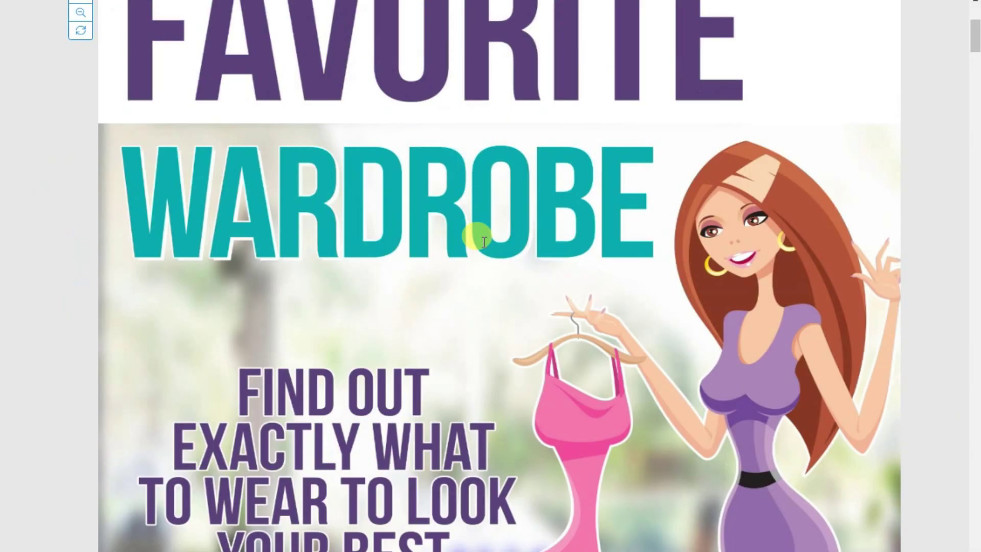
scroll(483, 240, down, 11)
scroll(483, 240, down, 10)
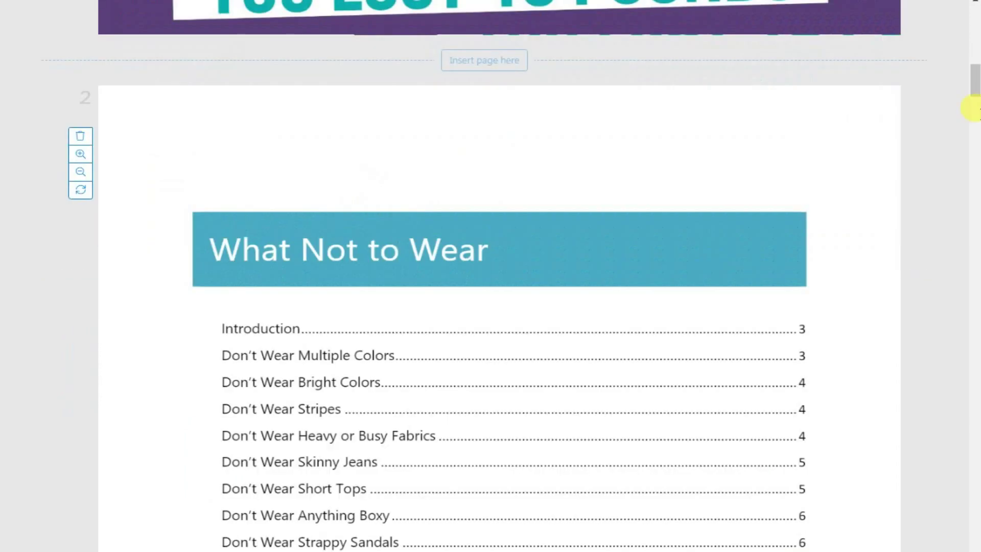
click(975, 176)
drag(976, 176, 973, 532)
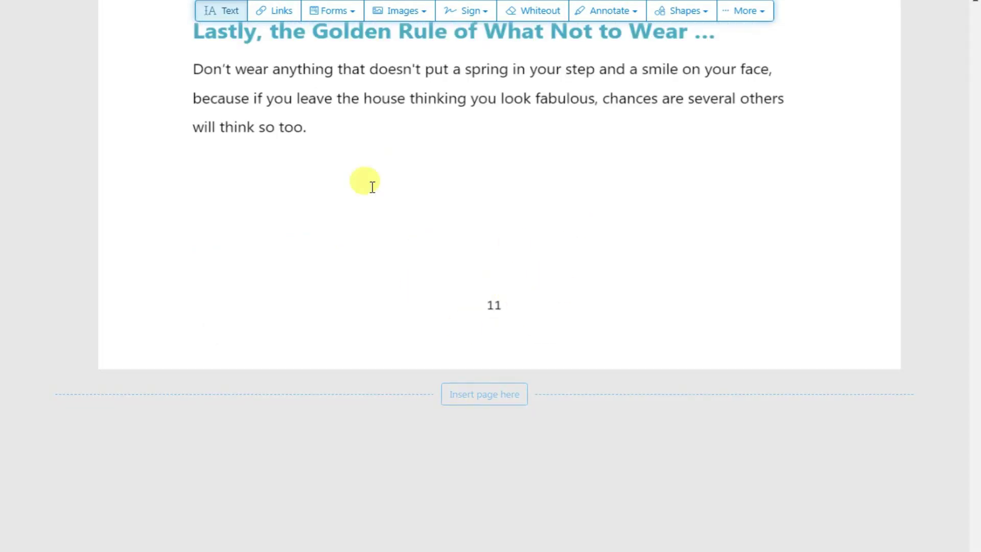
click(480, 395)
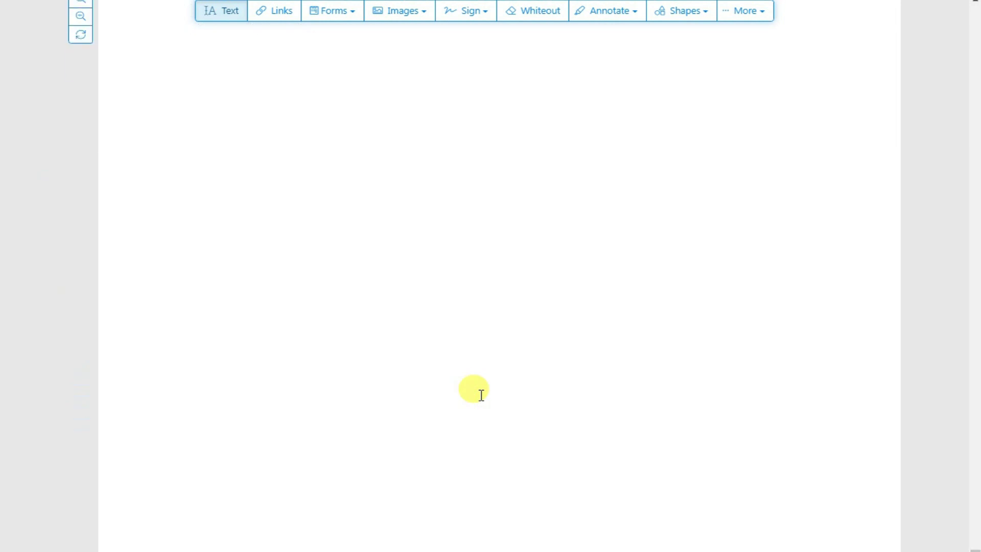
scroll(455, 199, up, 5)
scroll(458, 201, up, 1)
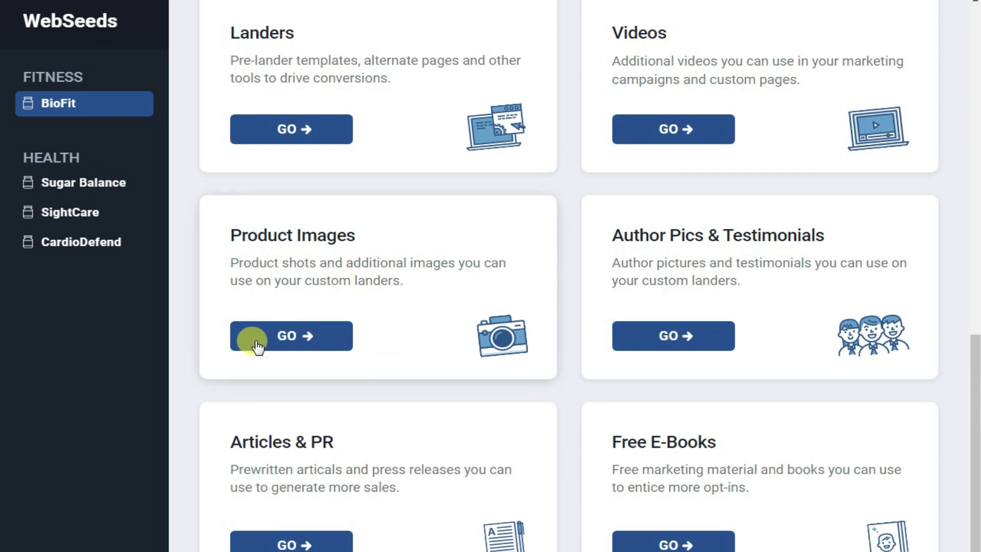
Step: Open the Banners section of the BioFit affiliate tools and examine the Facebook images, sponsored-post banners and wide banners
scroll(438, 285, up, 4)
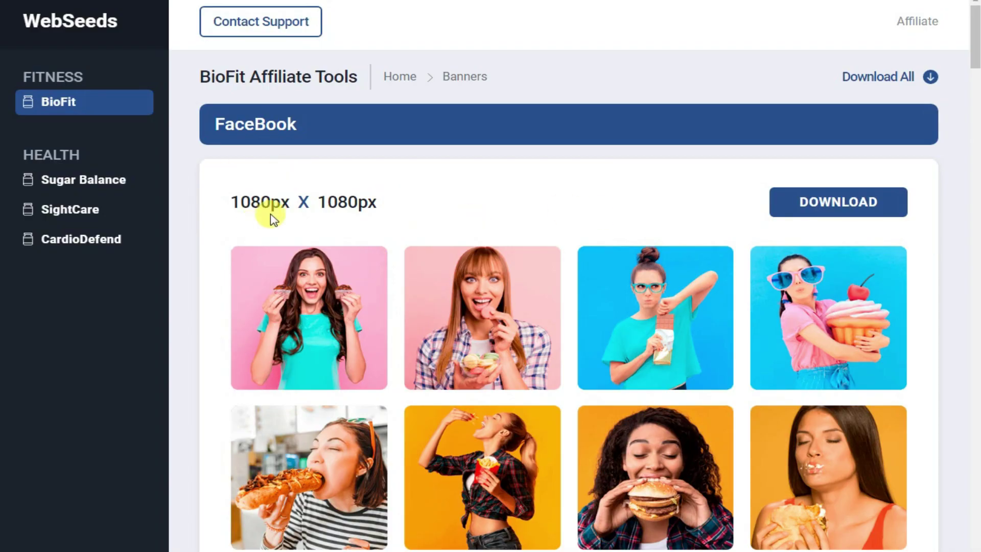
scroll(493, 202, down, 7)
scroll(455, 256, down, 7)
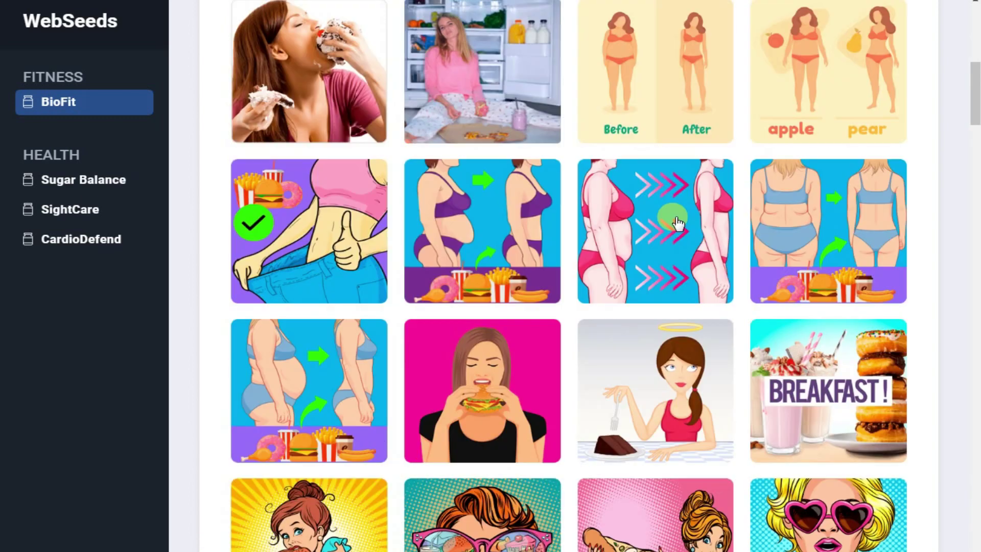
scroll(725, 212, up, 9)
scroll(744, 202, up, 5)
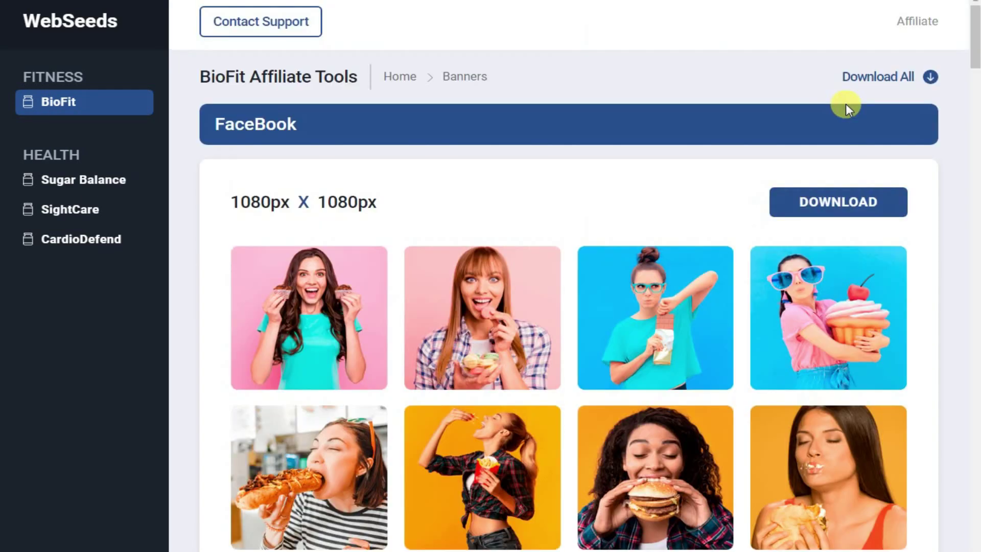
scroll(565, 208, down, 13)
scroll(565, 203, down, 20)
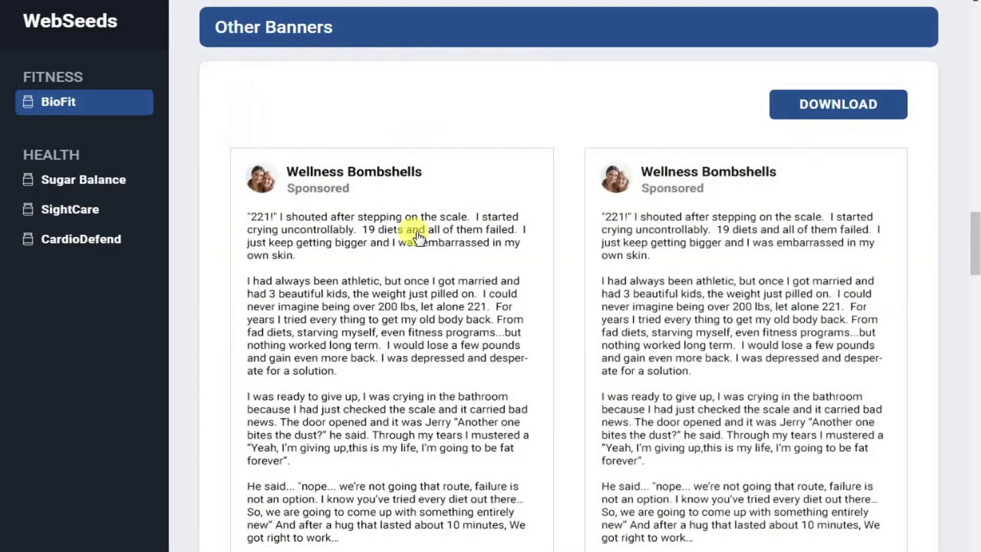
scroll(587, 225, down, 13)
scroll(566, 394, down, 7)
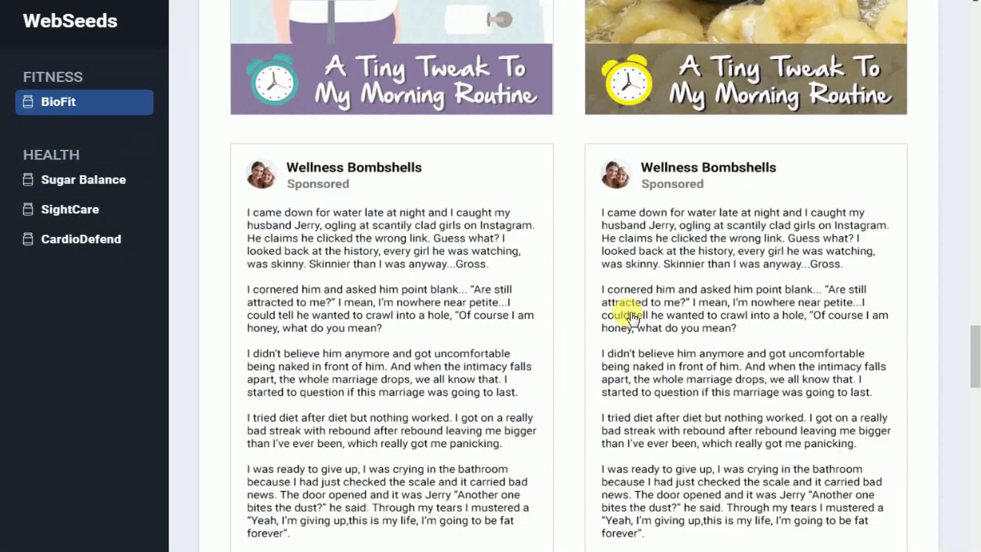
scroll(569, 267, down, 20)
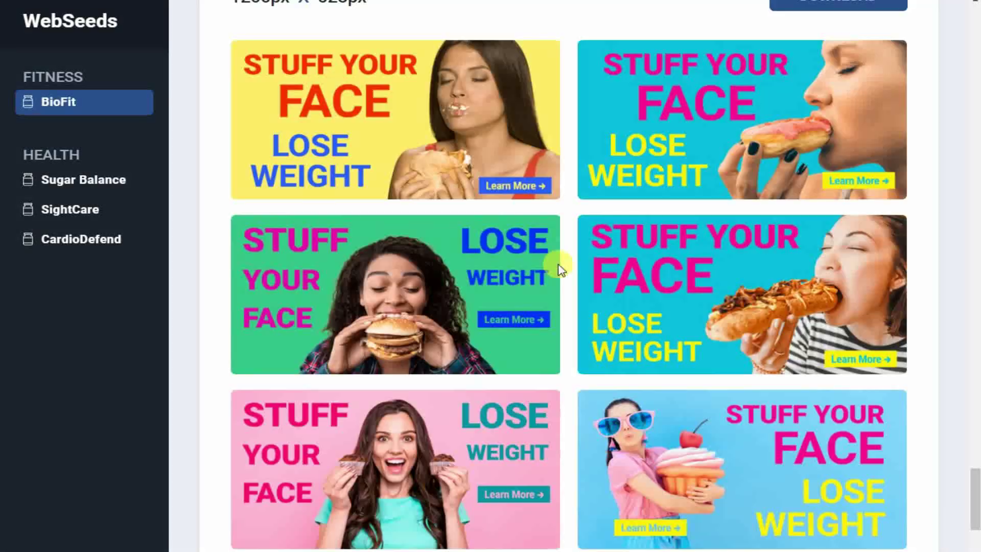
Step: Examine the remaining Stuff Your Face banners and the Headlines section of the BioFit affiliate tools
scroll(250, 170, up, 6)
scroll(357, 312, down, 5)
scroll(484, 279, down, 12)
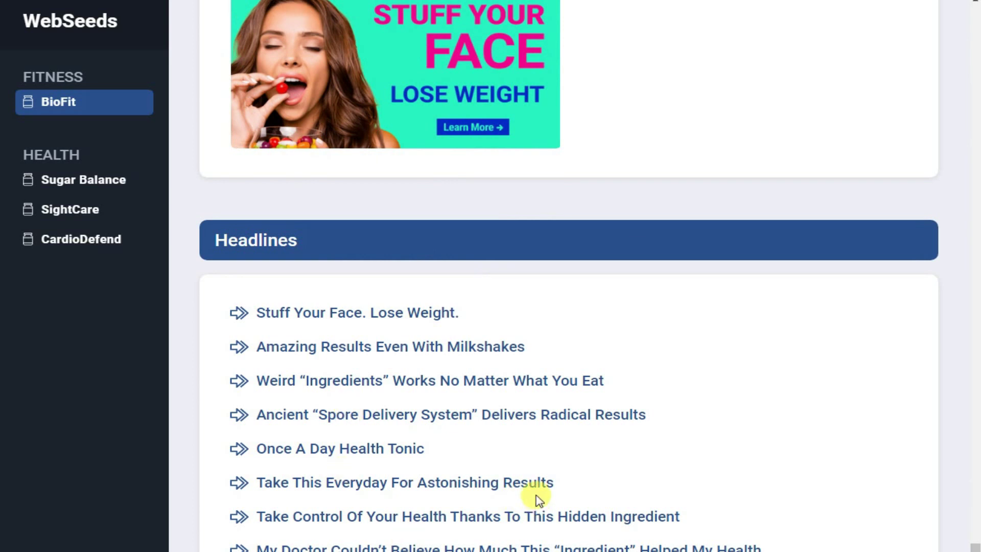
scroll(595, 350, up, 10)
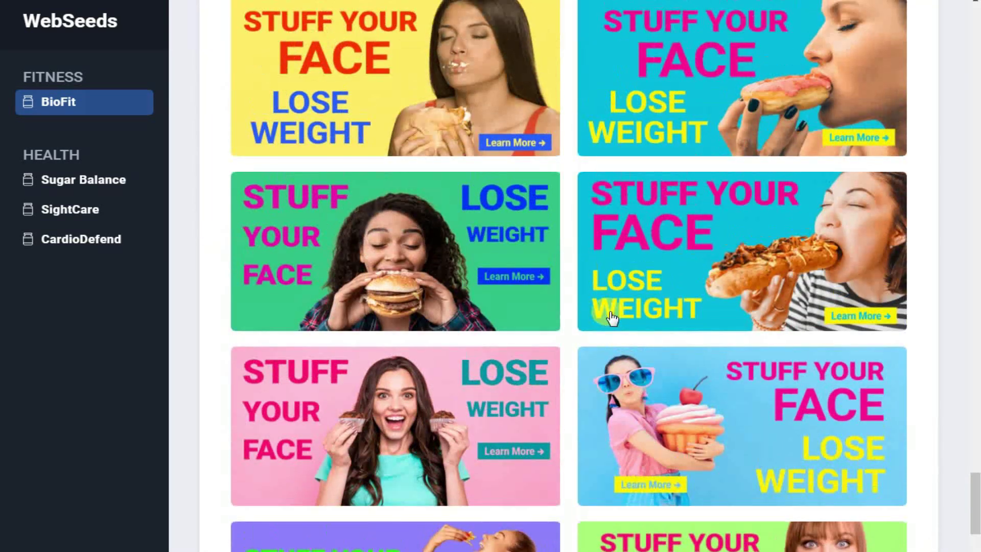
scroll(584, 254, up, 4)
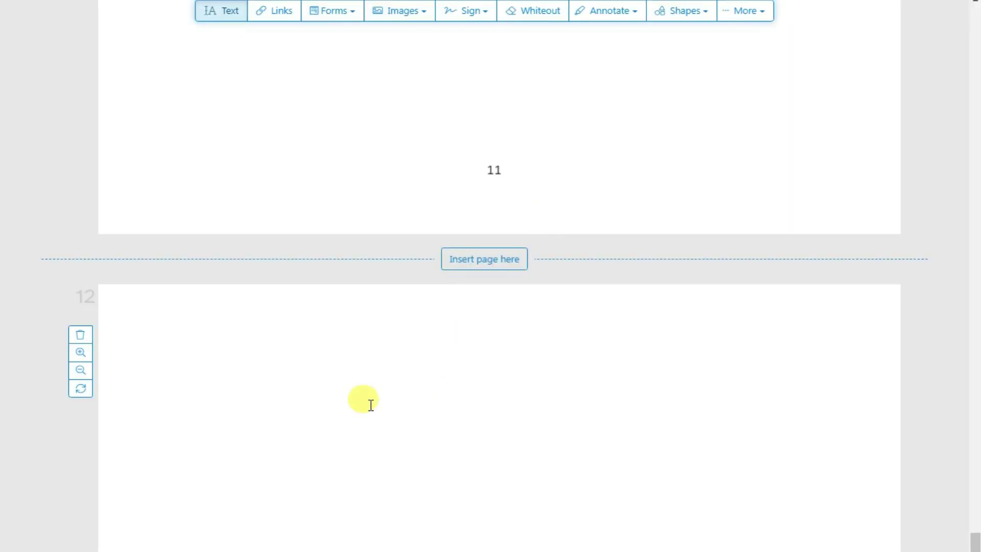
Step: In Sejda, insert the yellow Stuff Your Face Lose Weight banner on blank page 12 and enlarge it across most of the page width
click(275, 374)
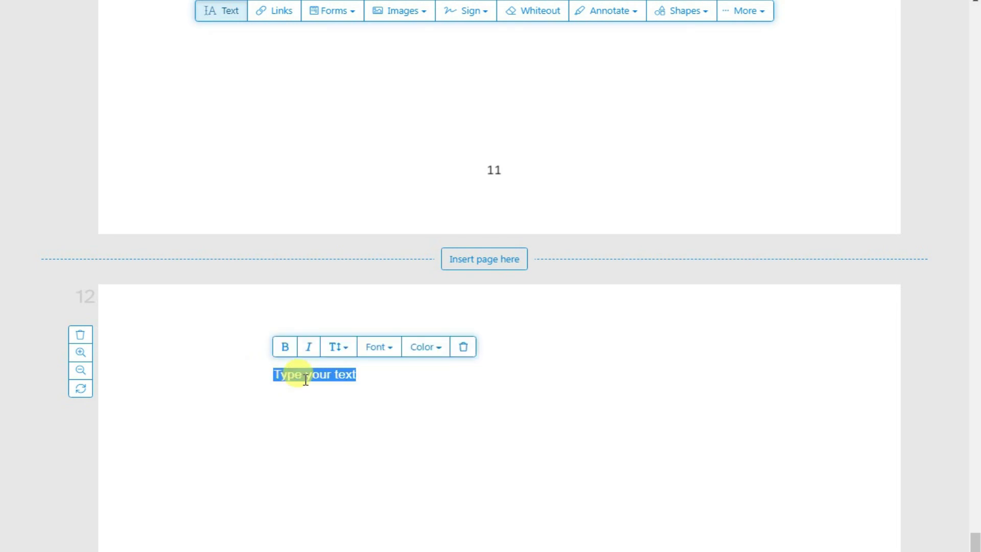
click(461, 348)
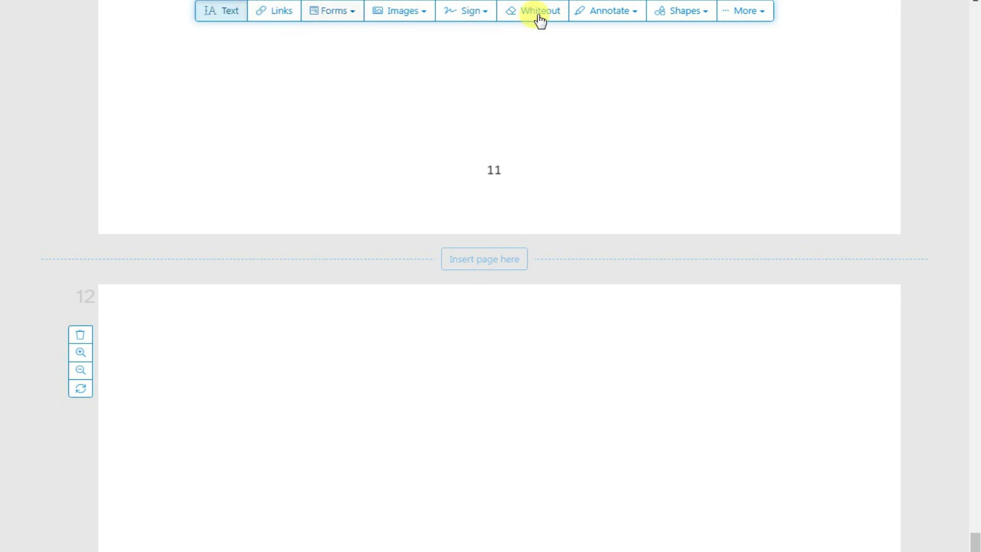
click(400, 15)
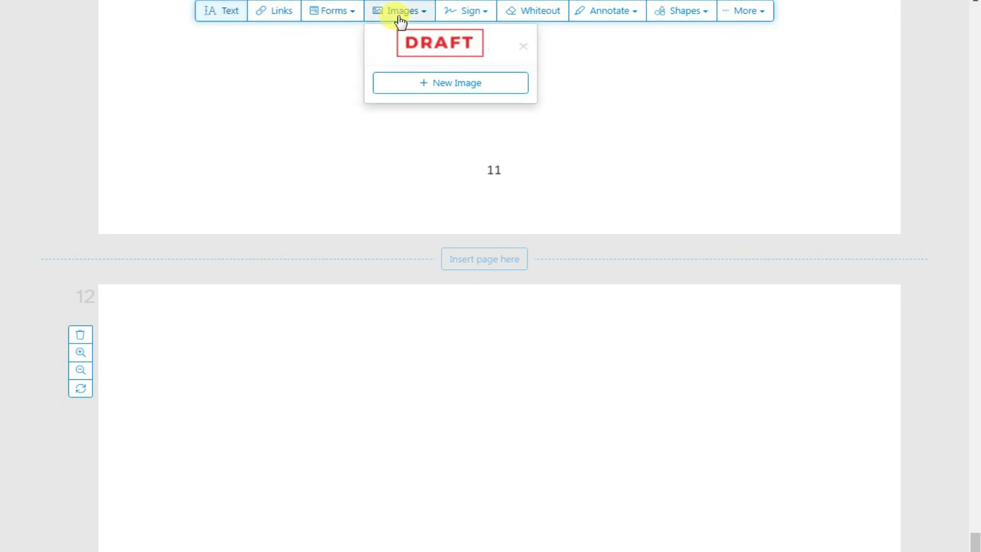
click(452, 84)
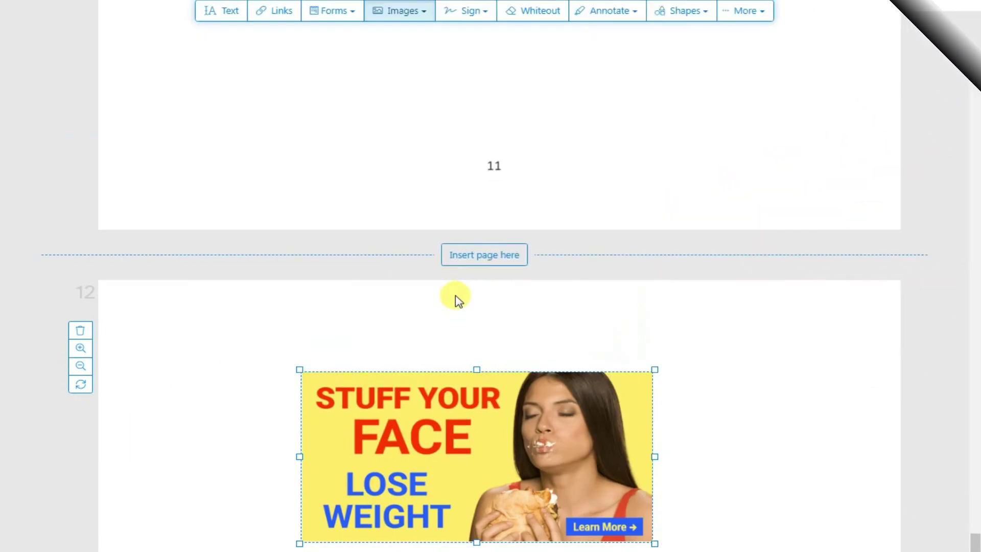
scroll(455, 298, down, 4)
drag(654, 161, 838, 108)
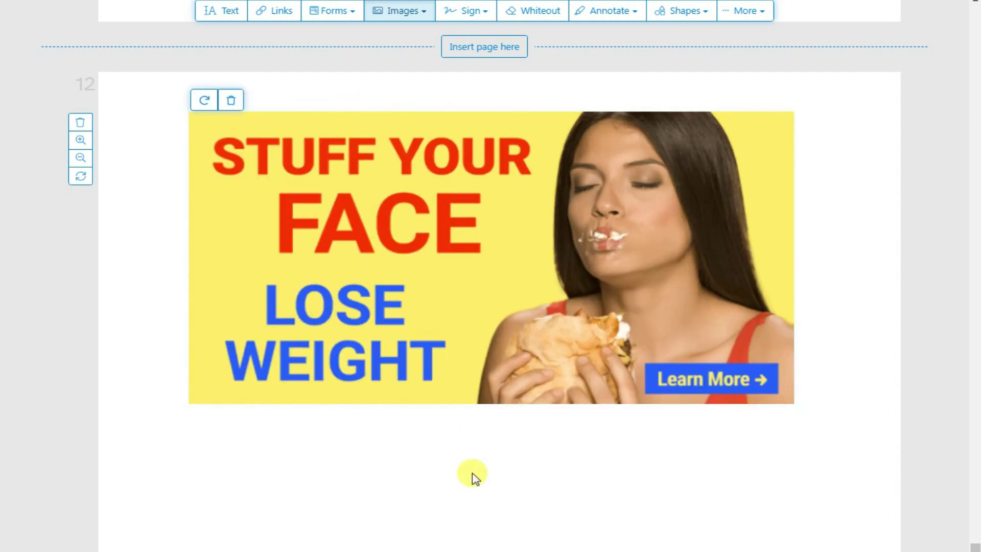
click(473, 475)
Step: Open the Email Swipes in the BioFit affiliate tools and copy the body of Email #16, Stuff Your Face And Lose Weight
click(693, 280)
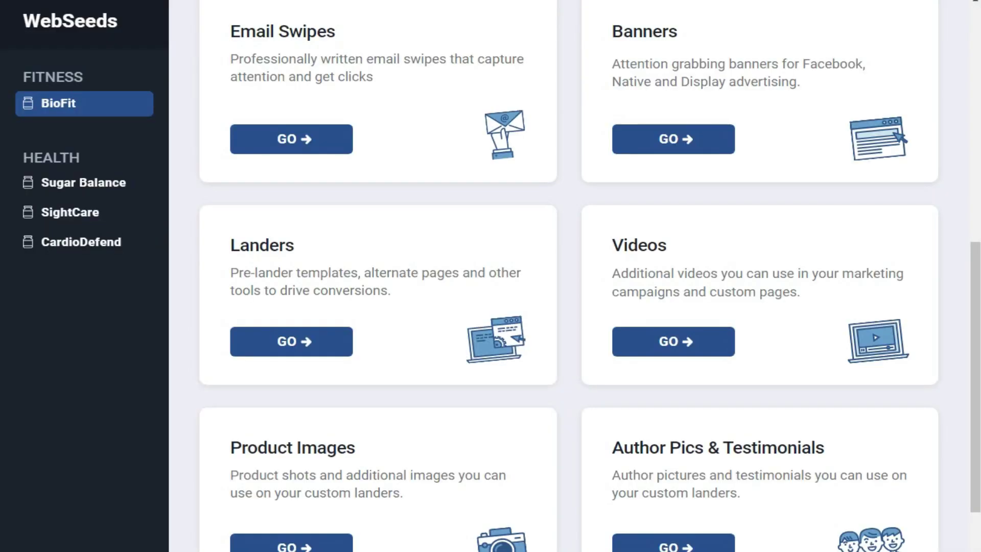
scroll(365, 232, down, 1)
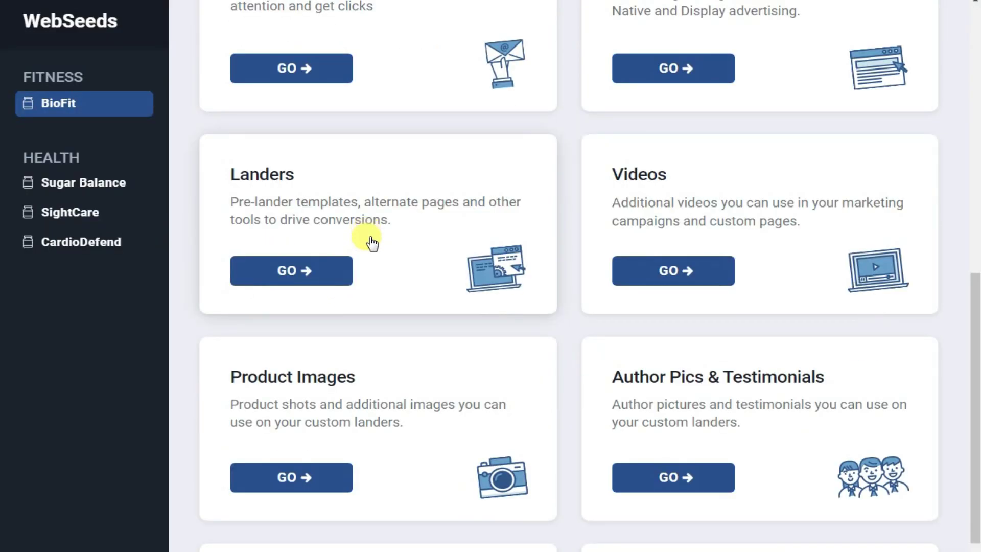
scroll(365, 239, down, 2)
scroll(422, 373, up, 6)
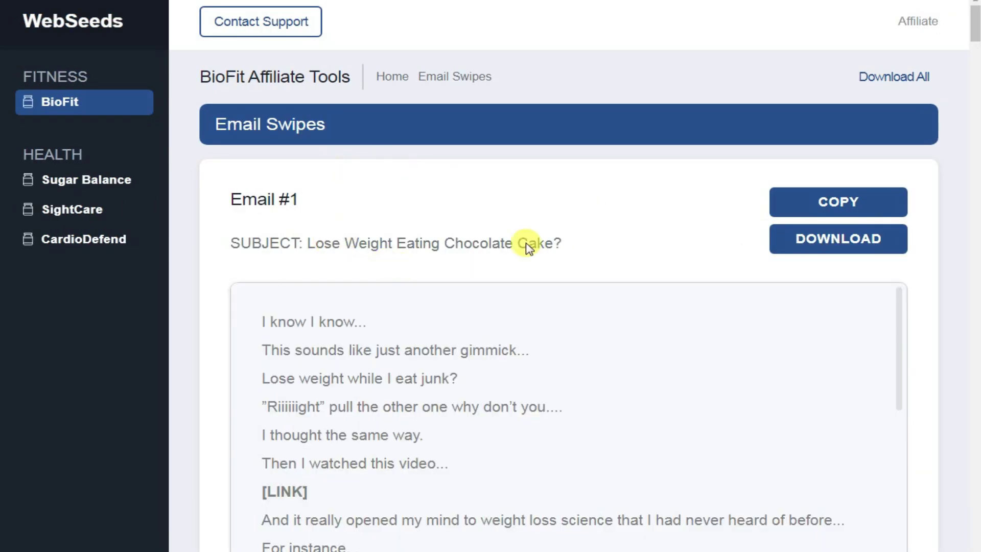
scroll(443, 213, down, 3)
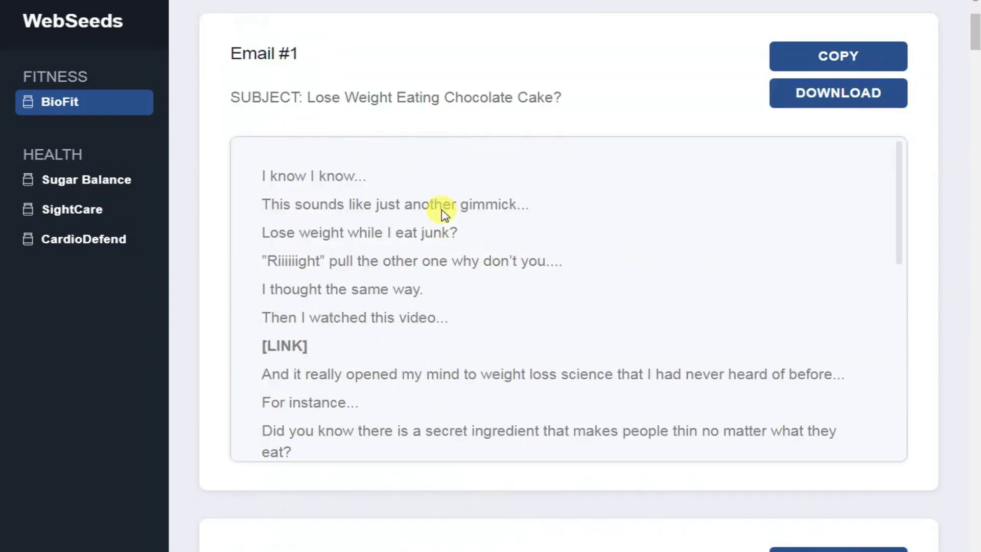
scroll(443, 214, down, 20)
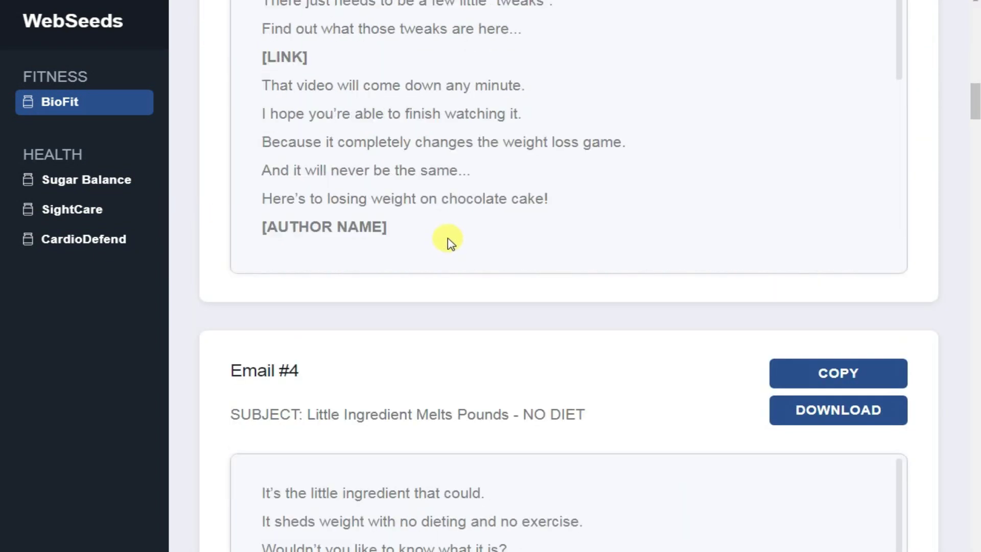
scroll(450, 238, down, 20)
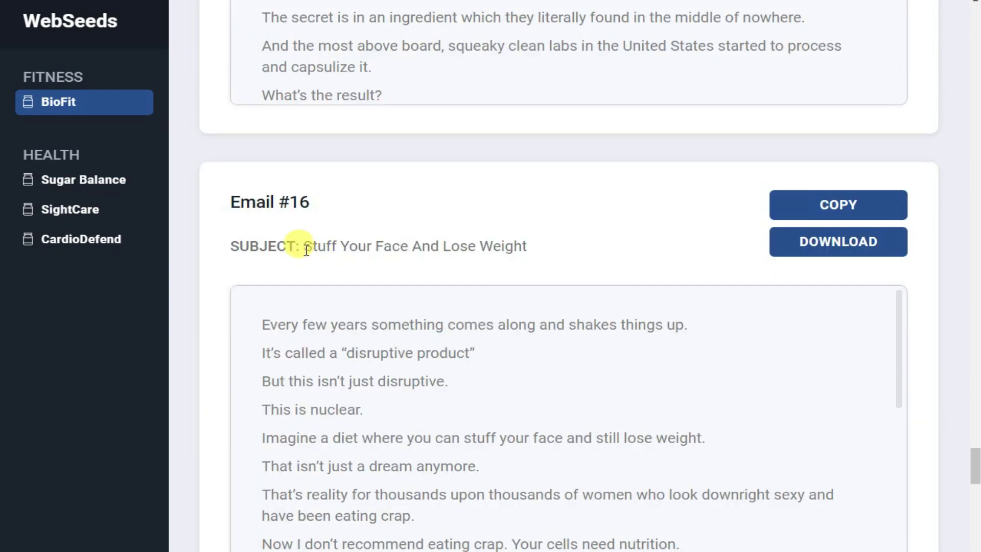
drag(305, 249, 548, 262)
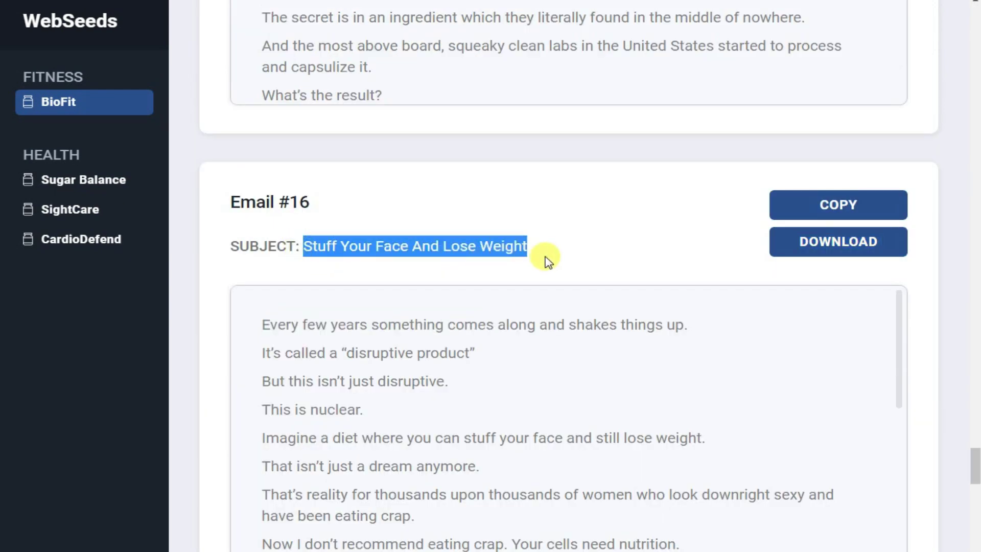
click(545, 258)
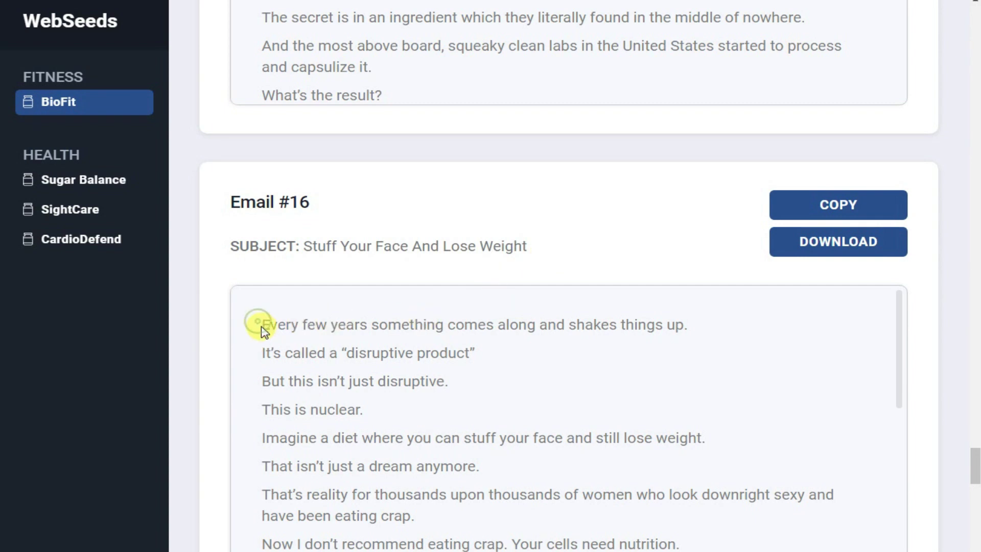
drag(261, 331, 395, 299)
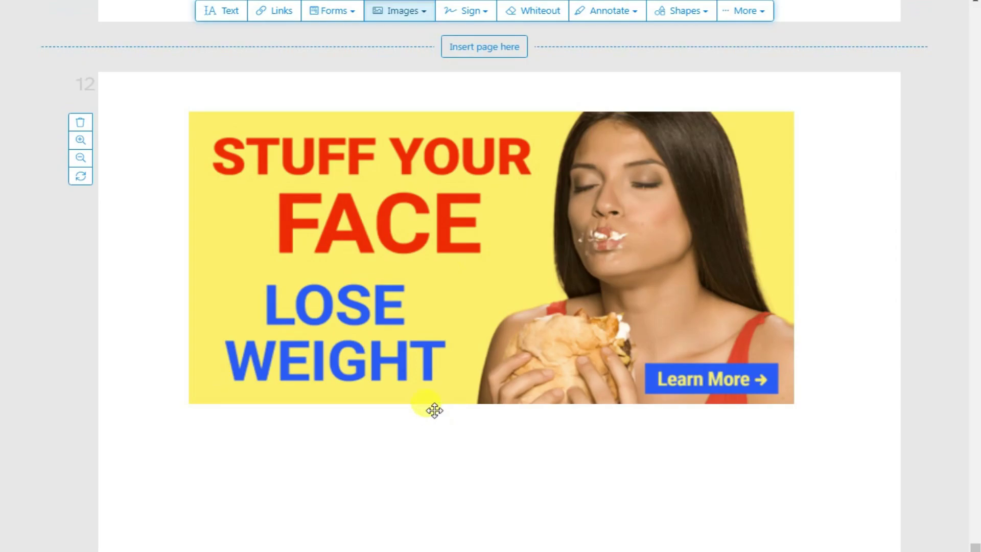
Step: In Sejda, add a text box beneath the banner on page 12 and paste the copied email body into it
scroll(433, 409, down, 1)
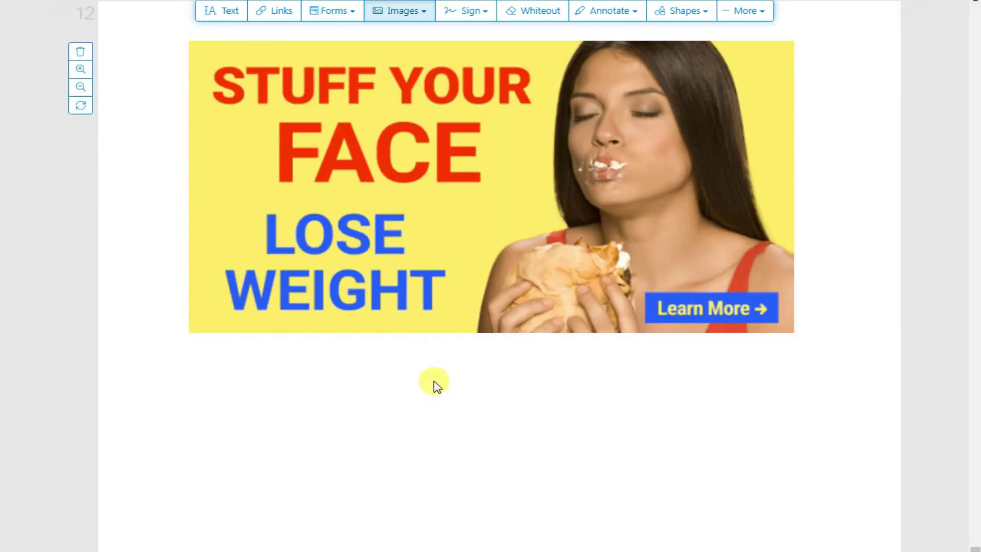
click(285, 143)
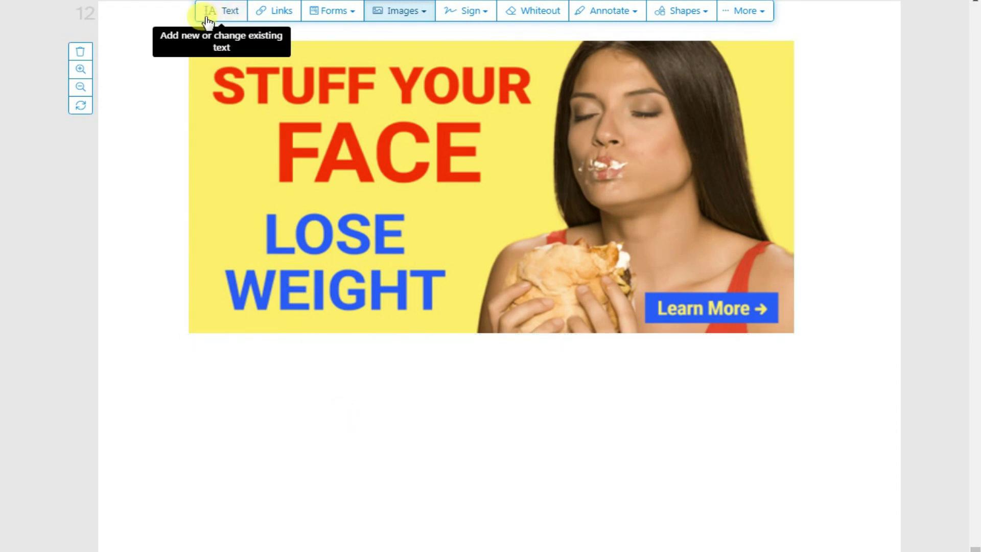
click(227, 12)
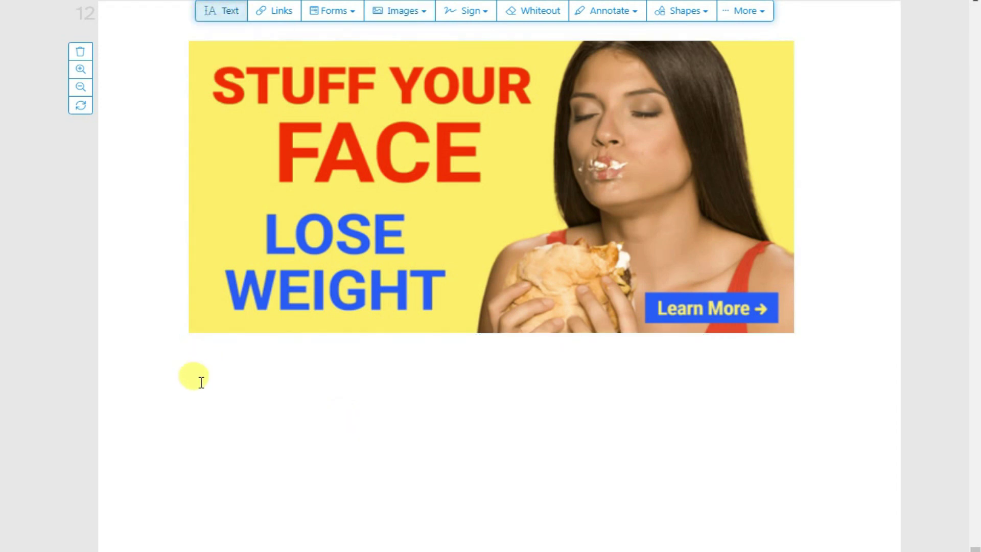
click(173, 372)
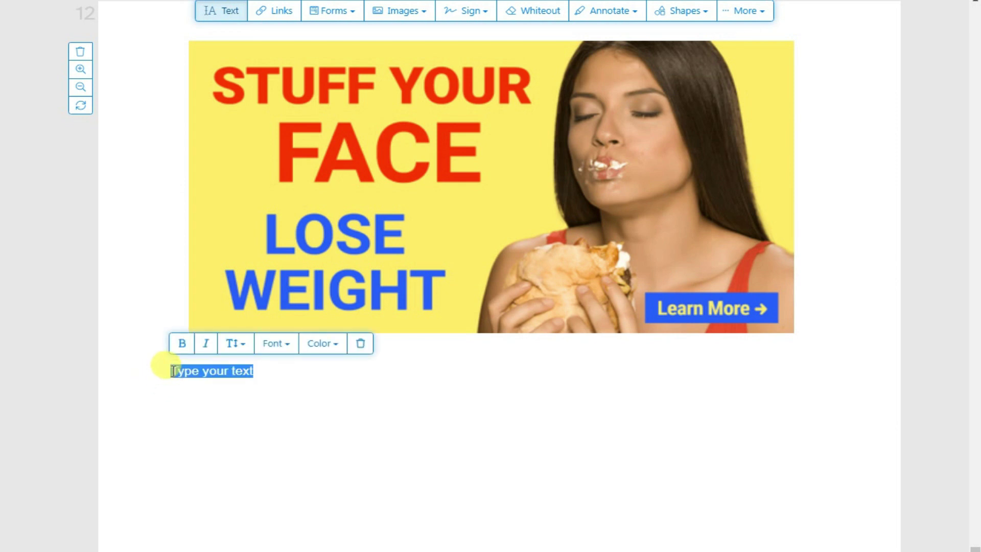
key(ctrl+v)
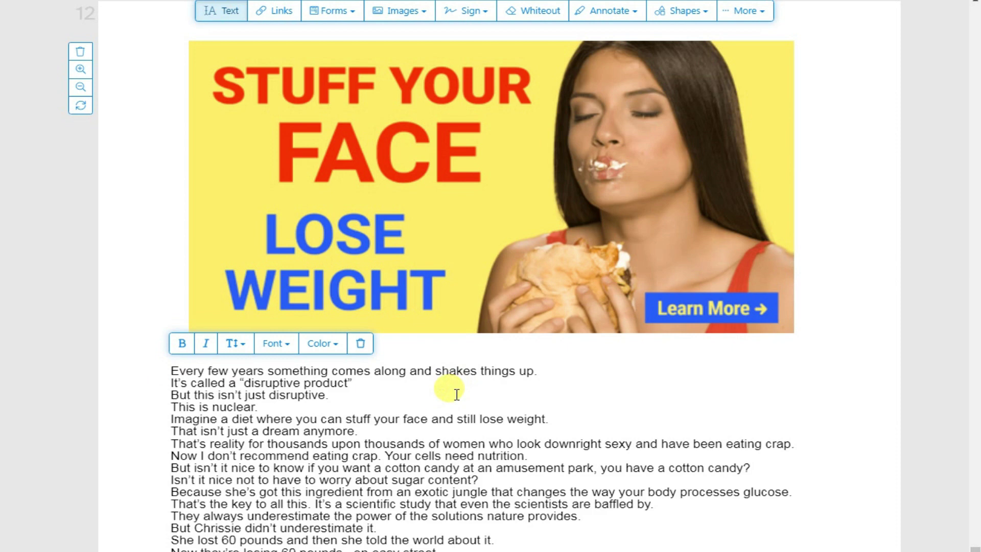
Step: Replace the [LINK] placeholder at the end of the pasted email with CLICK HERE TO LEARN MORE
scroll(503, 354, down, 4)
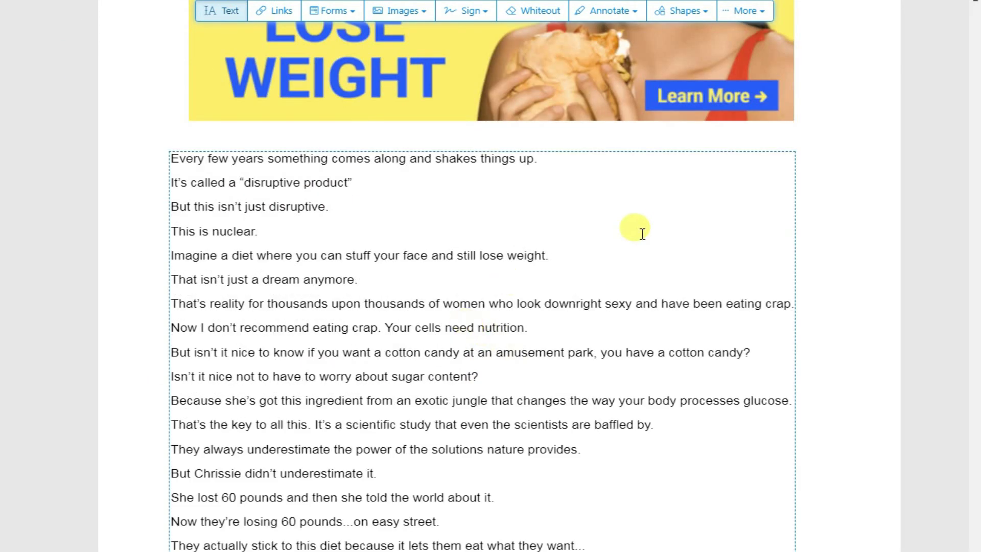
scroll(637, 222, down, 4)
scroll(218, 149, up, 4)
scroll(252, 153, down, 5)
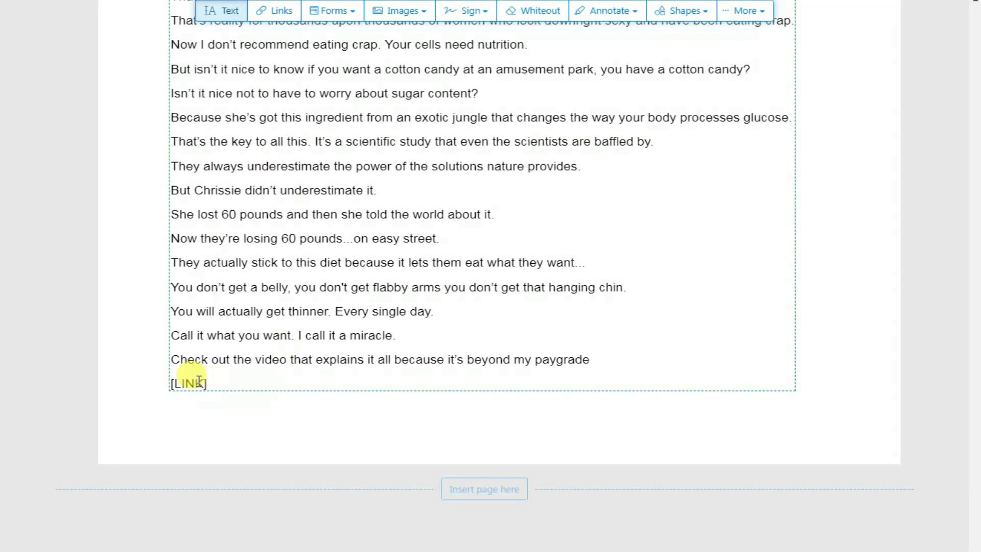
drag(211, 382, 173, 383)
key(ctrl+a)
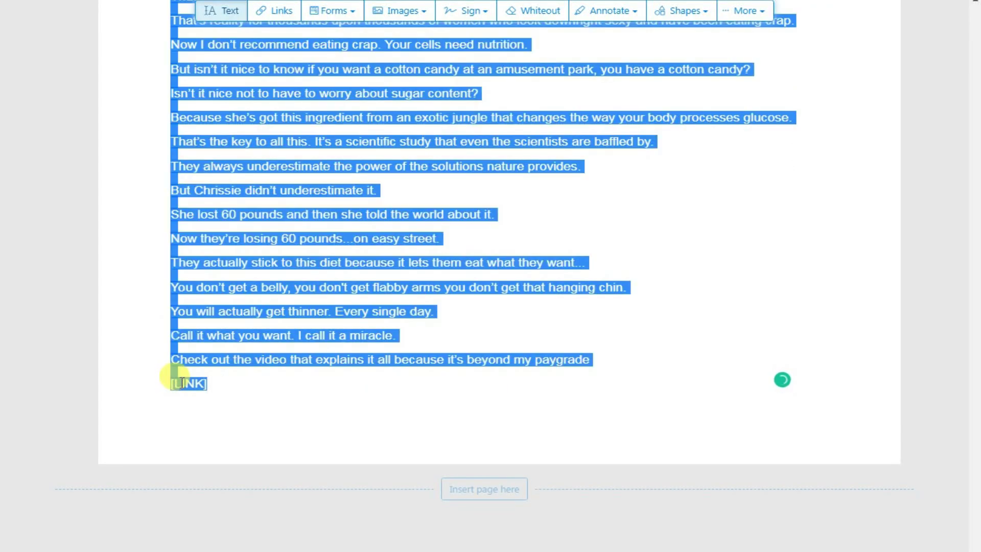
text(CLICK HERE TO LEARN MORE)
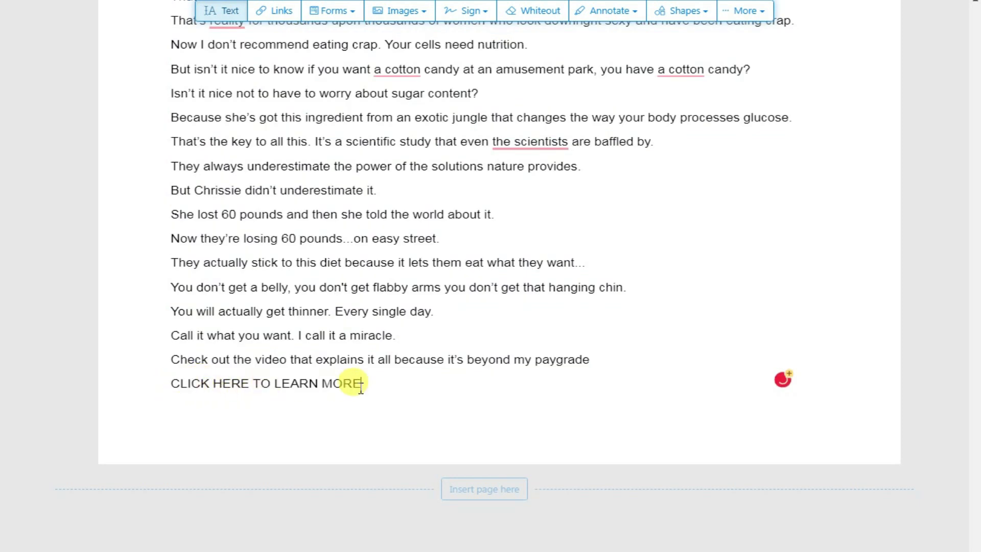
Step: Add a link area covering the CLICK HERE TO LEARN MORE line at the end of page 12
key(ctrl+minus)
scroll(306, 380, up, 4)
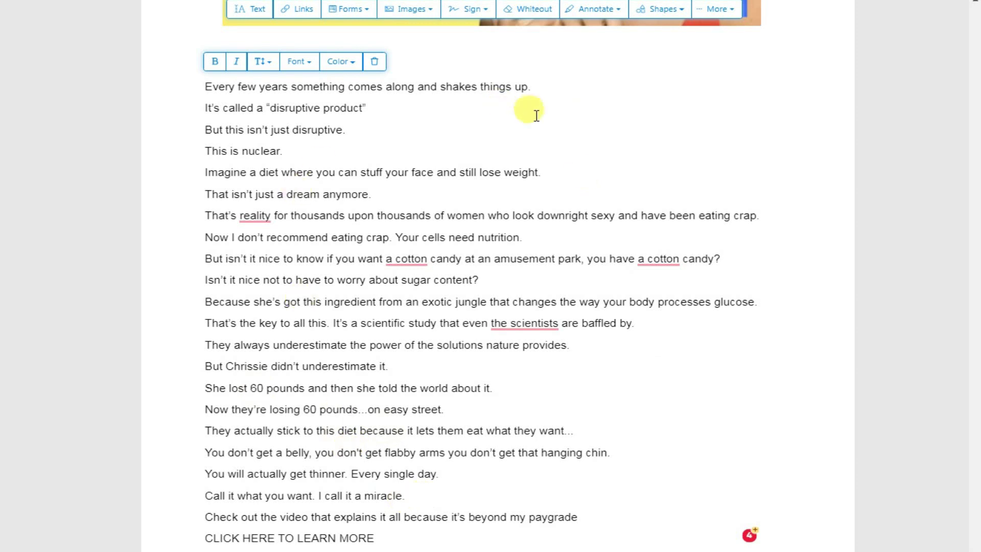
scroll(271, 526, down, 2)
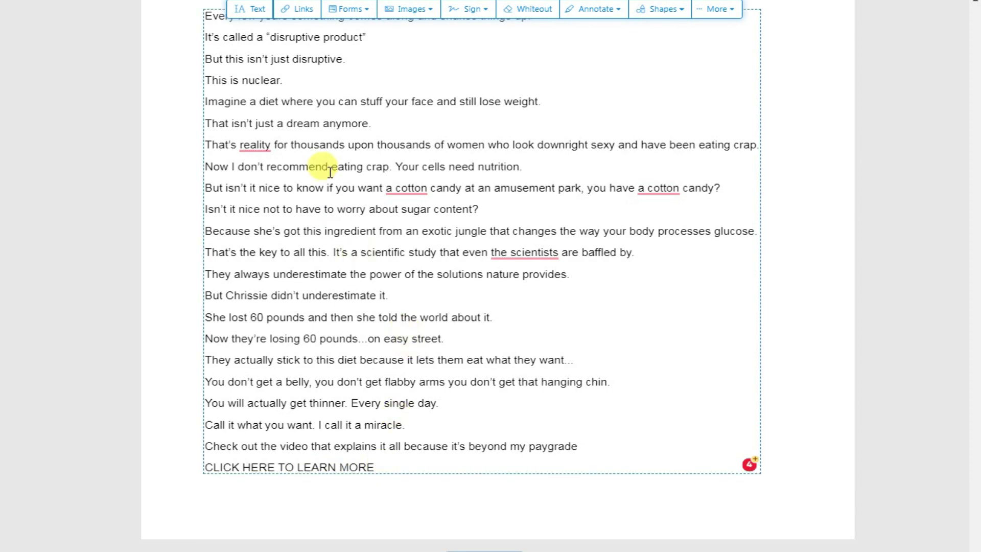
click(302, 11)
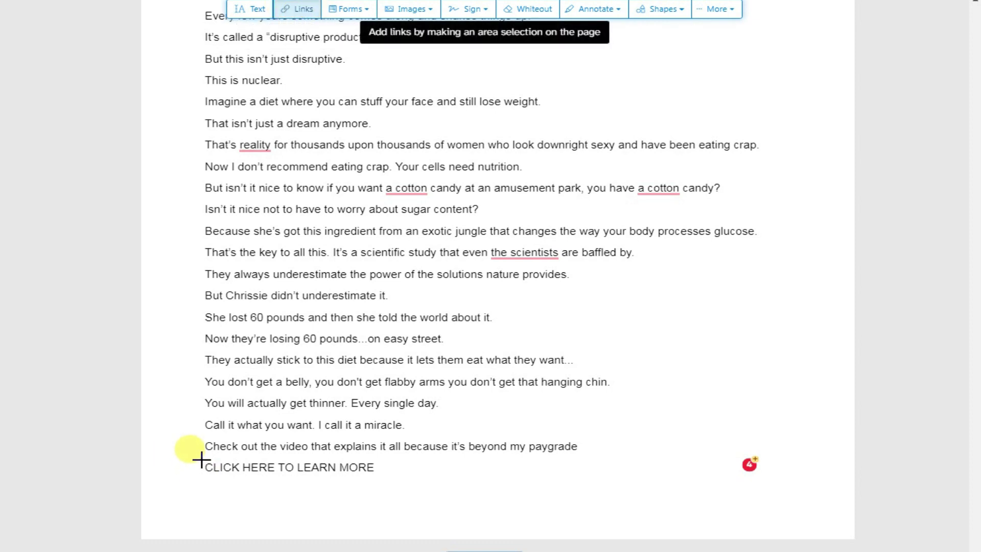
drag(200, 458, 384, 476)
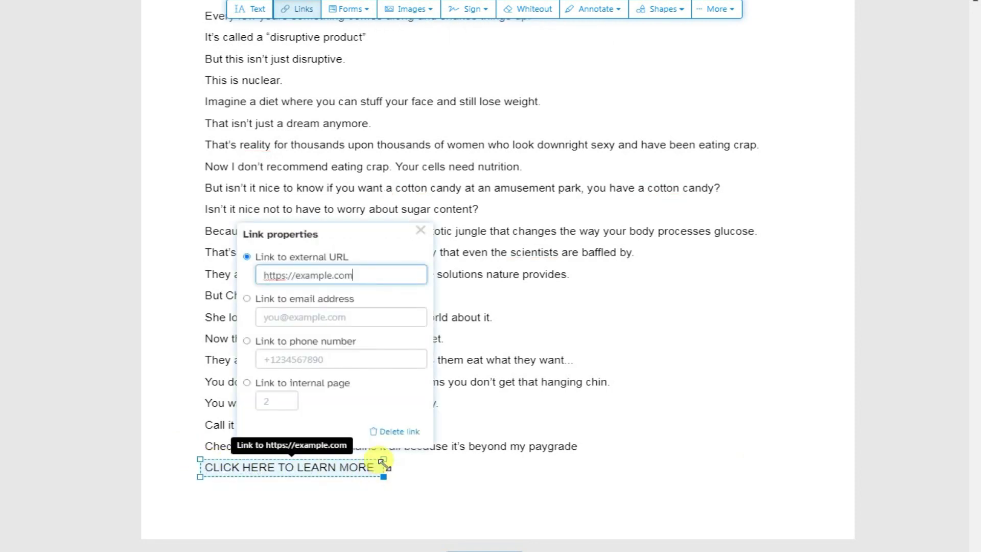
Step: Copy the encrypted BioFit HopLink from ClickBank and set it as the external URL of the CLICK HERE TO LEARN MORE link
triple_click(361, 273)
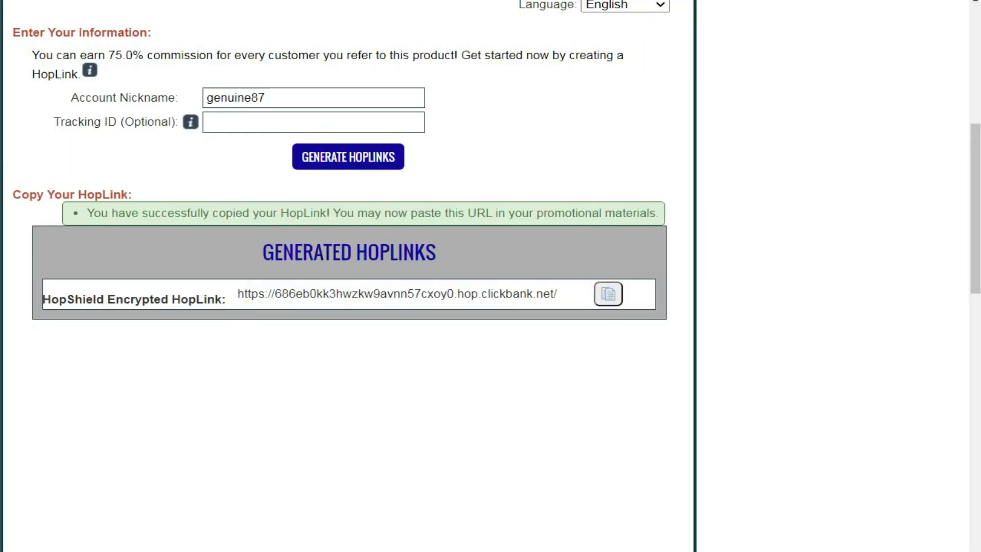
key(Escape)
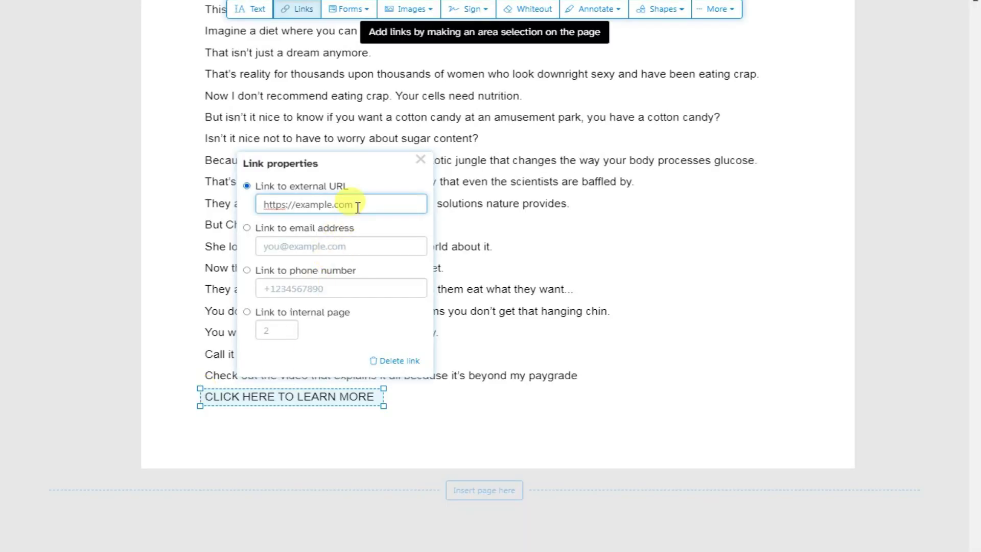
drag(356, 204, 235, 201)
key(ctrl+v)
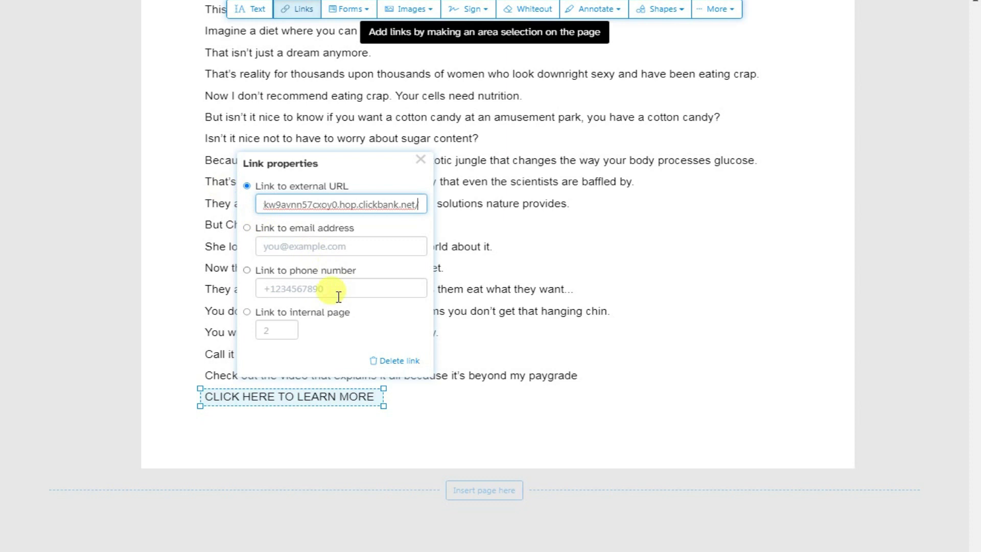
click(472, 431)
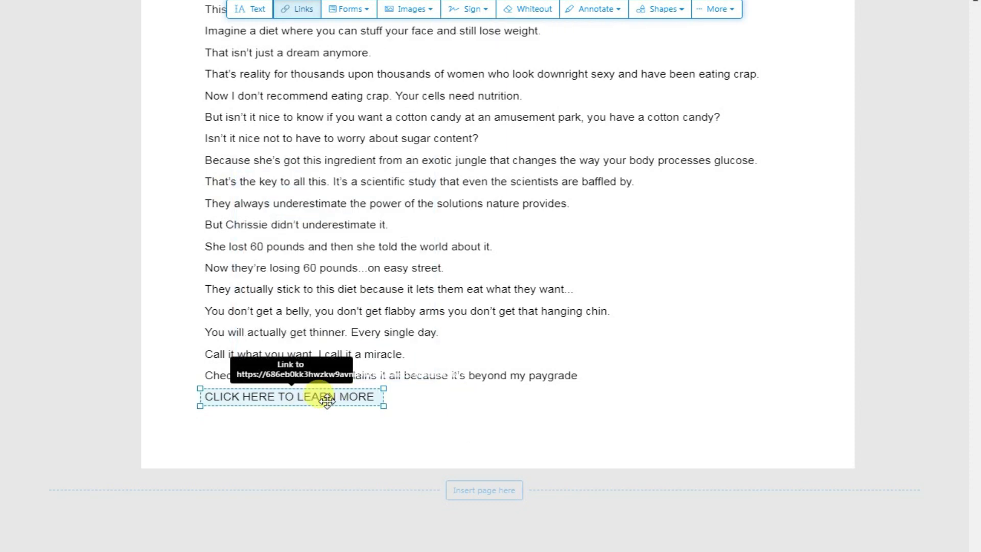
click(390, 263)
scroll(397, 305, up, 1)
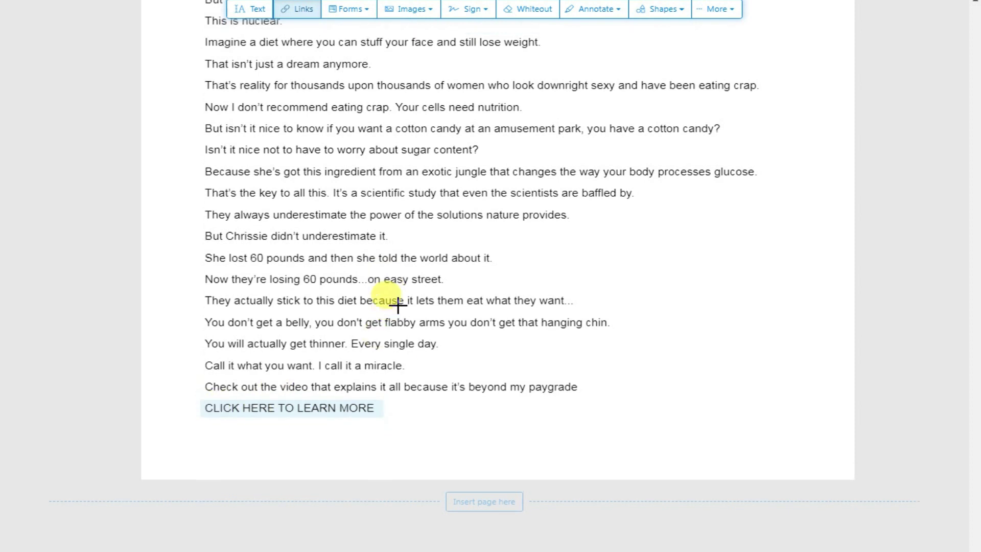
Step: Add a link area covering the banner on page 12 and set its external URL to the copied ClickBank HopLink
scroll(398, 305, up, 10)
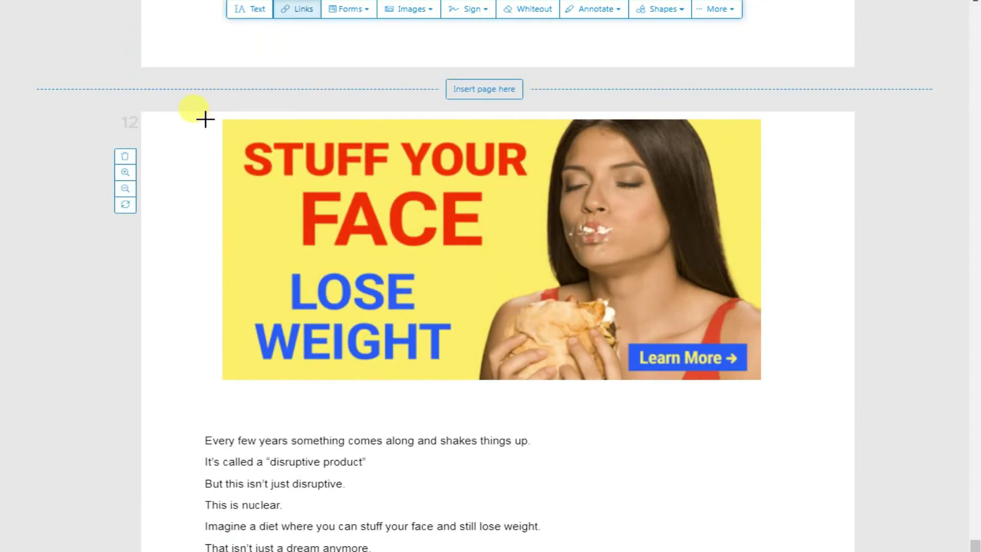
click(214, 117)
drag(260, 169, 762, 381)
drag(377, 134, 245, 133)
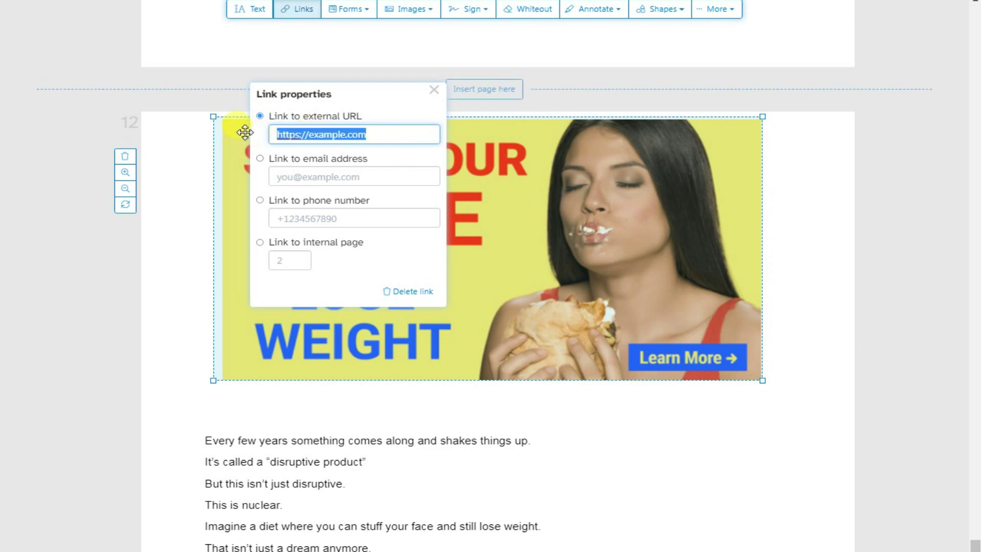
click(245, 132)
click(378, 134)
key(ctrl+v)
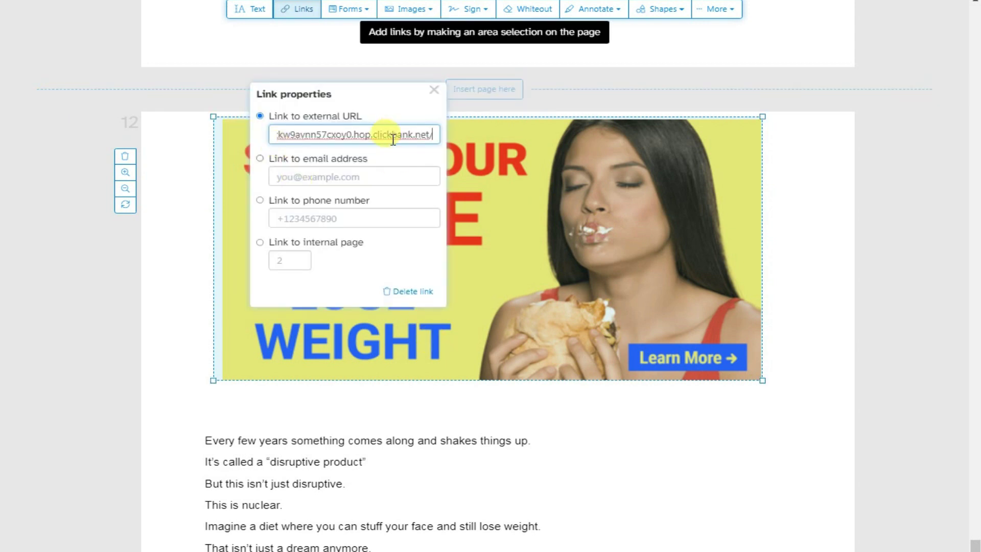
click(434, 92)
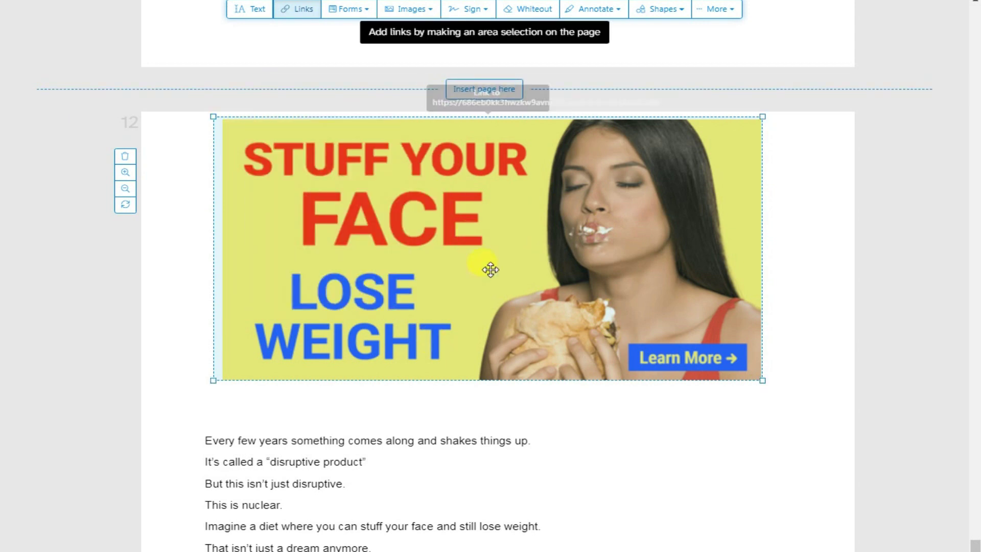
Step: Try to highlight the CLICK HERE TO LEARN MORE line on page 12 in yellow
scroll(516, 286, down, 4)
scroll(457, 313, down, 7)
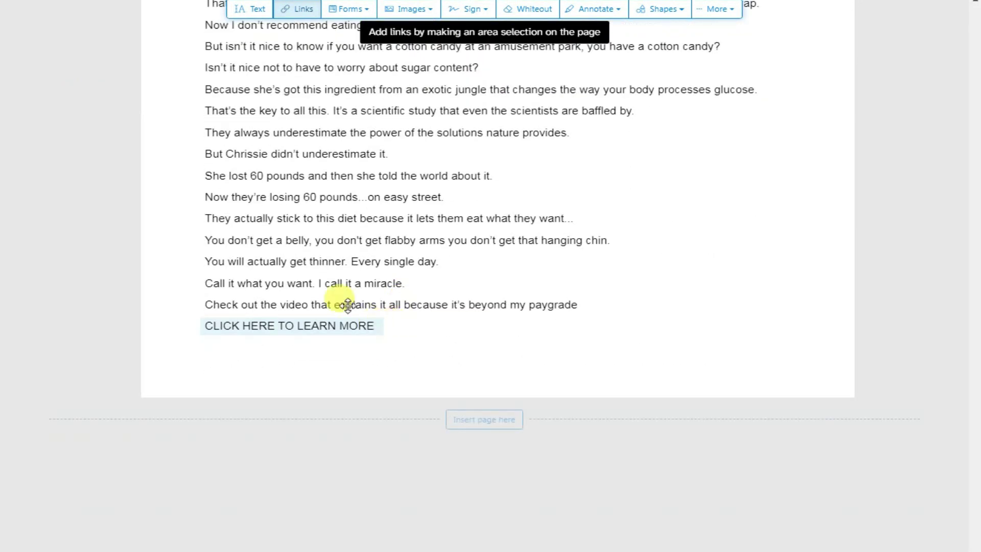
scroll(394, 312, up, 3)
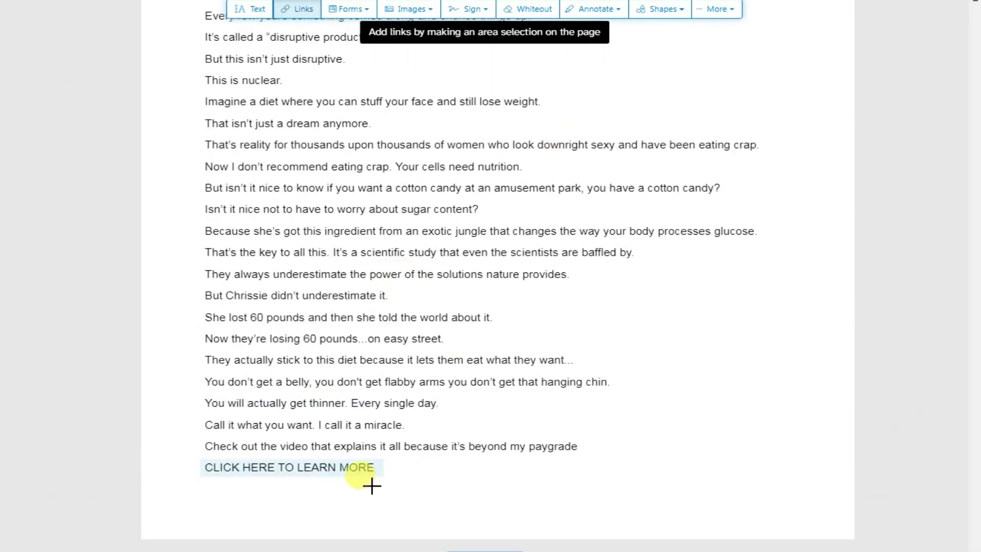
click(604, 9)
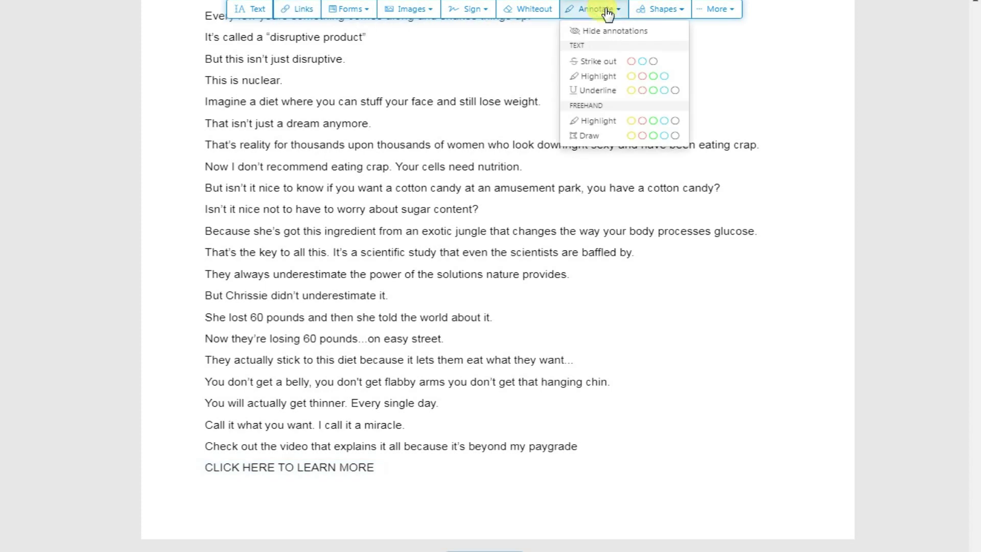
click(631, 77)
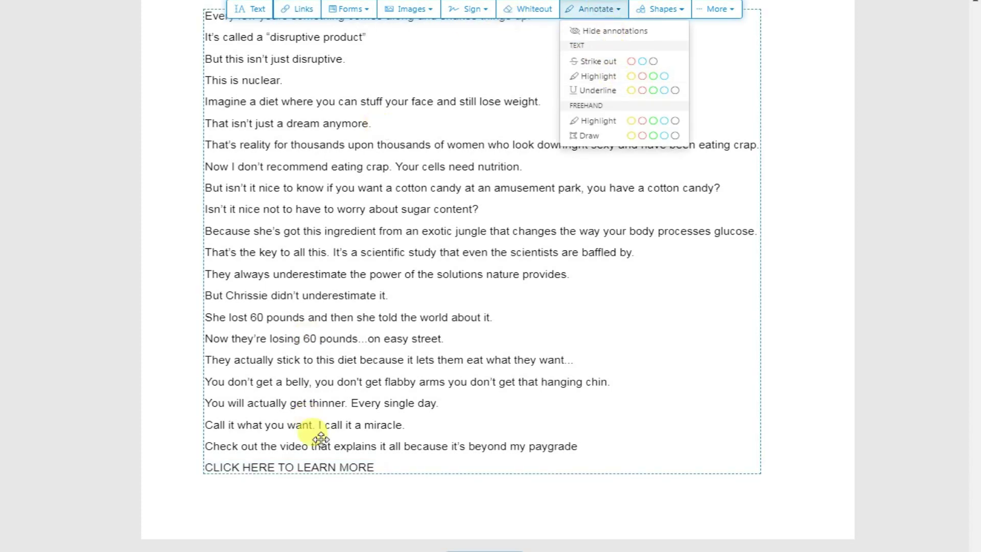
scroll(388, 382, up, 5)
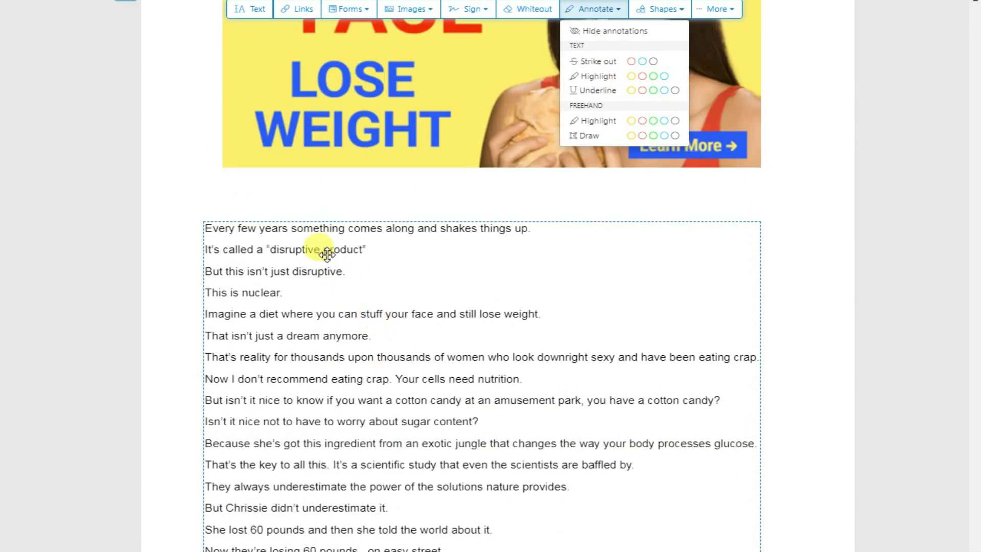
click(292, 268)
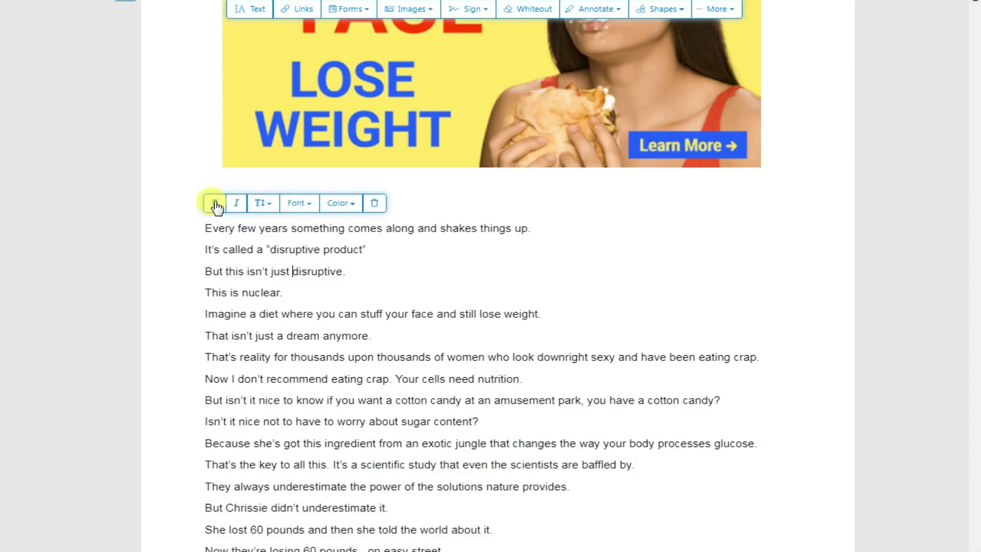
click(828, 217)
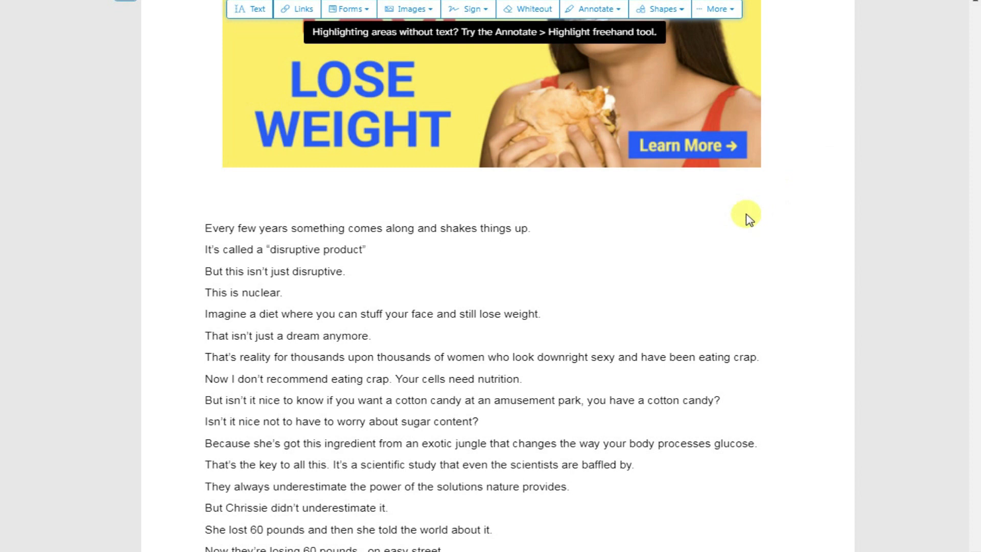
scroll(745, 224, down, 5)
scroll(744, 257, down, 1)
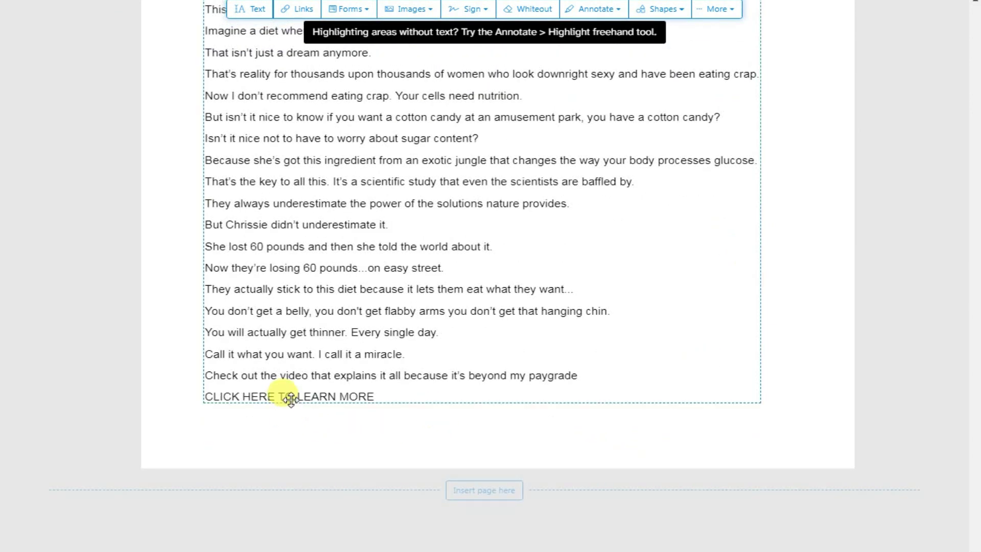
click(302, 428)
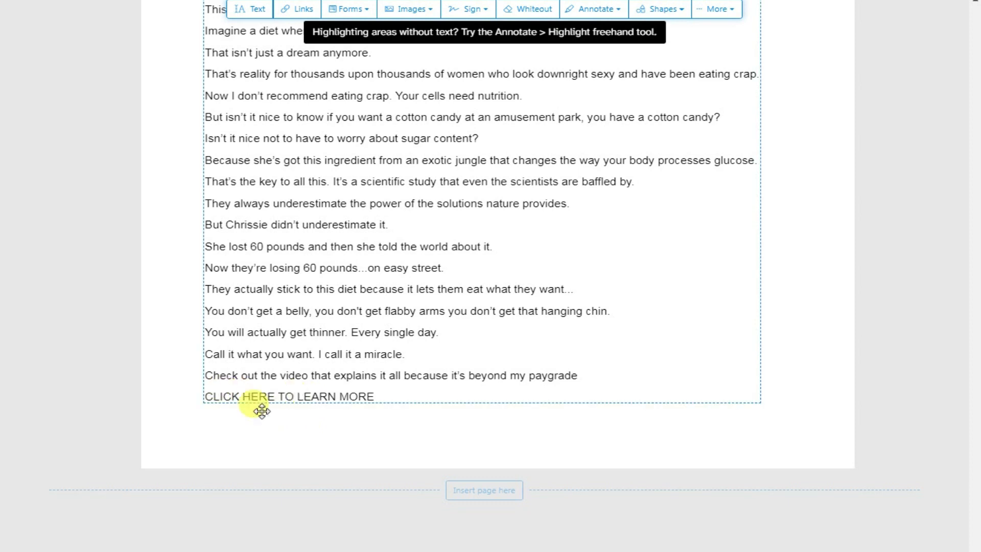
Step: Check the banner page following page 11 and apply the changes to the edited PDF
scroll(258, 405, up, 9)
click(371, 200)
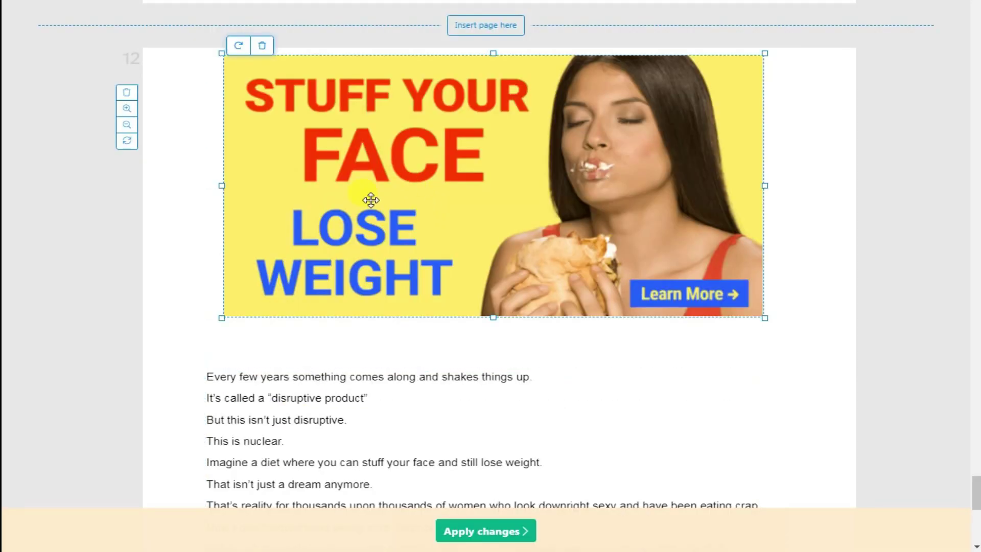
scroll(372, 204, up, 7)
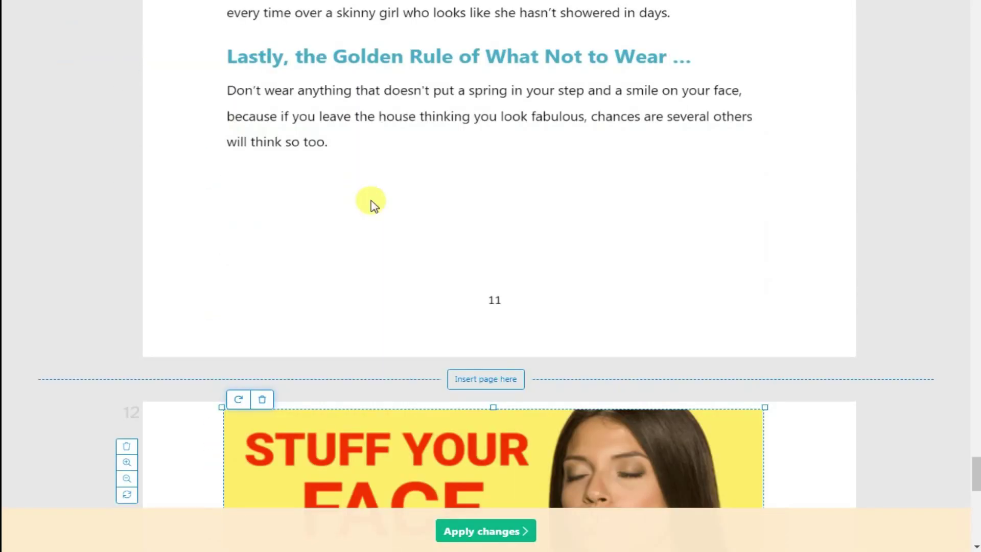
click(478, 533)
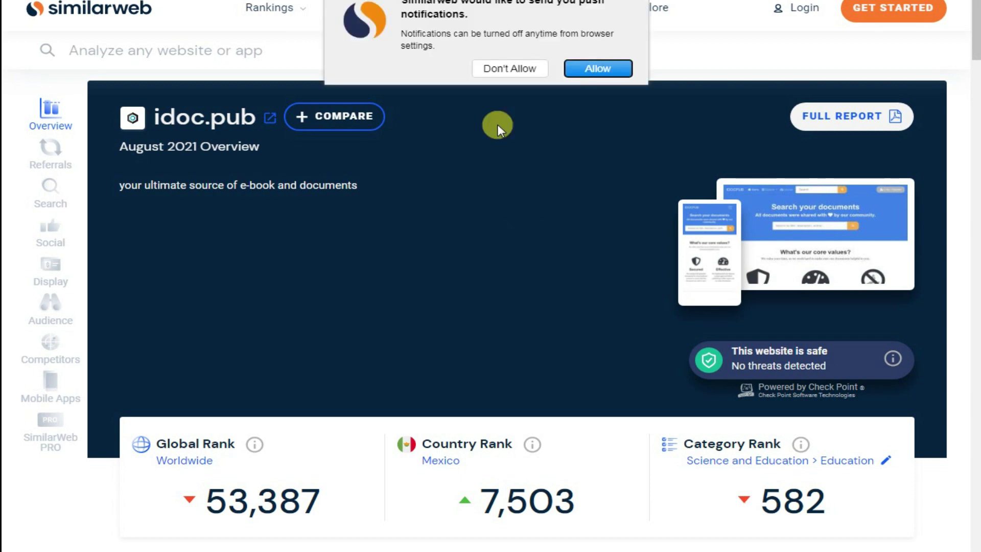
Step: On Similarweb, refuse the notification request and examine idoc.pub's total visits, visitor countries and traffic sources
click(506, 70)
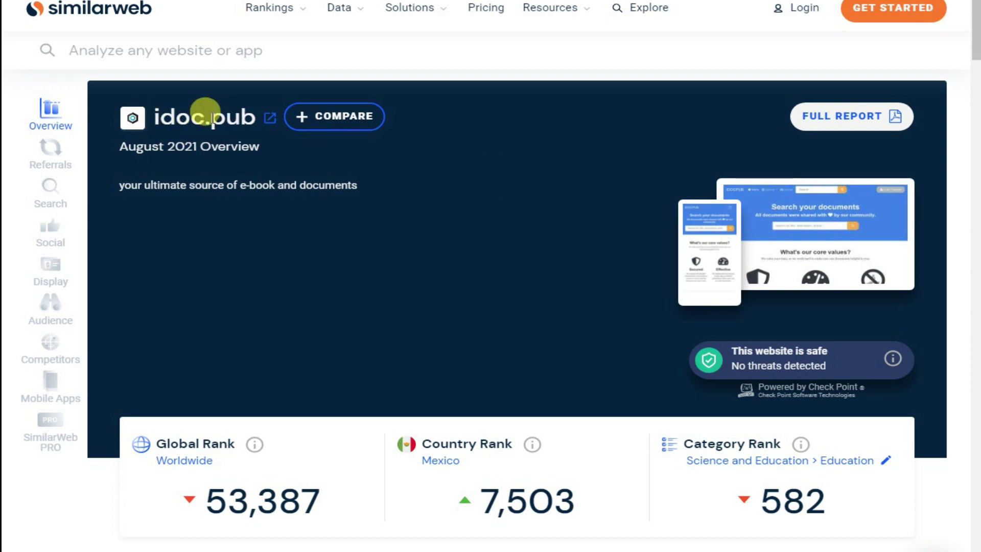
drag(156, 110, 253, 107)
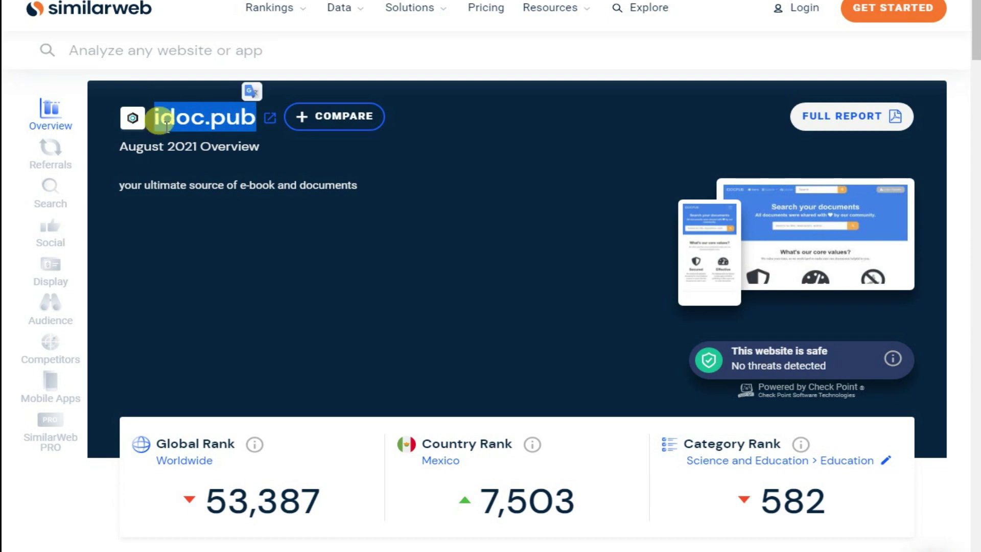
scroll(511, 202, down, 6)
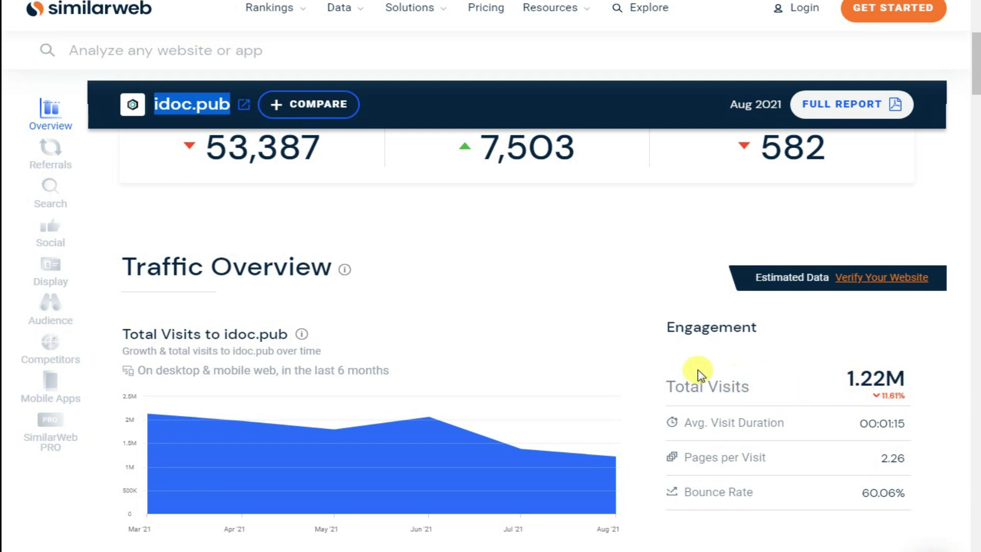
scroll(696, 372, down, 1)
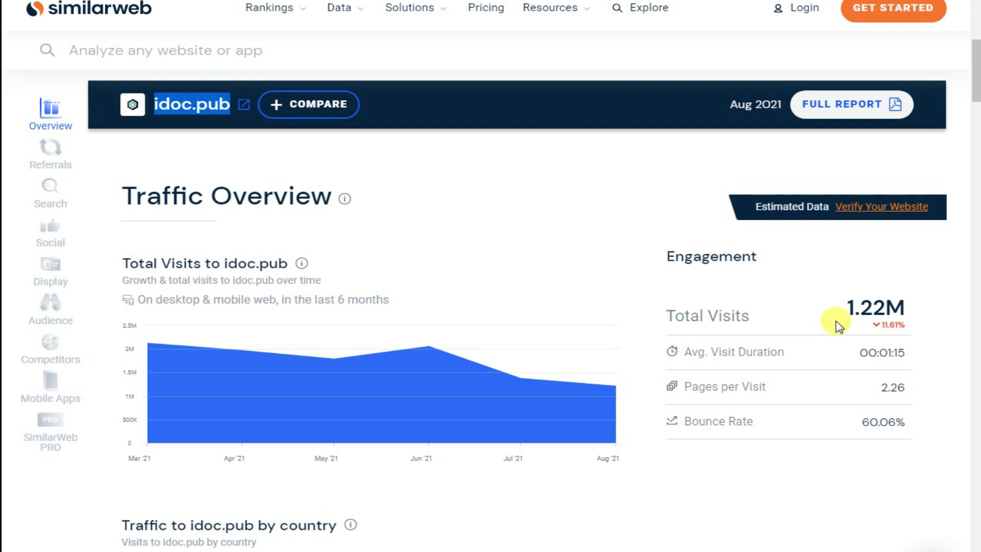
scroll(796, 321, down, 7)
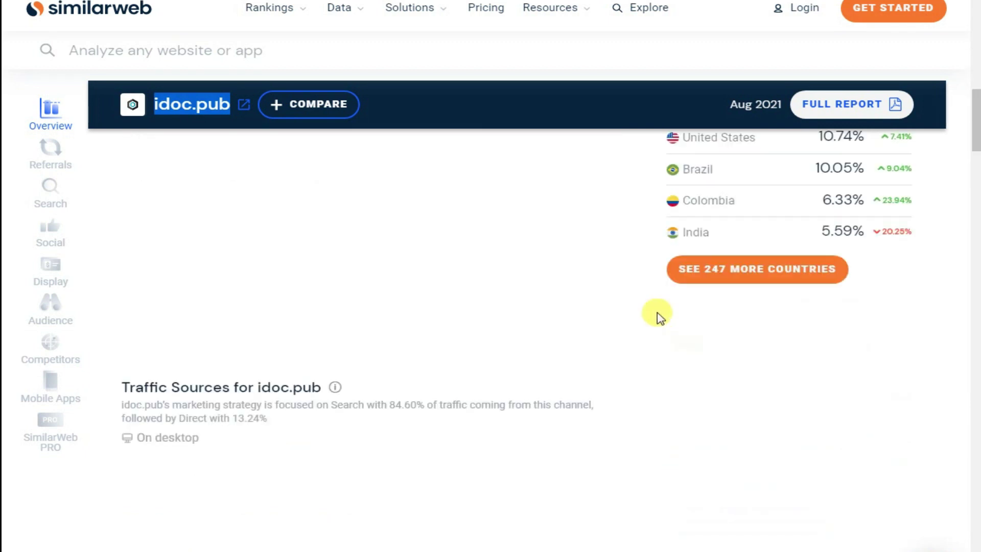
scroll(561, 292, down, 3)
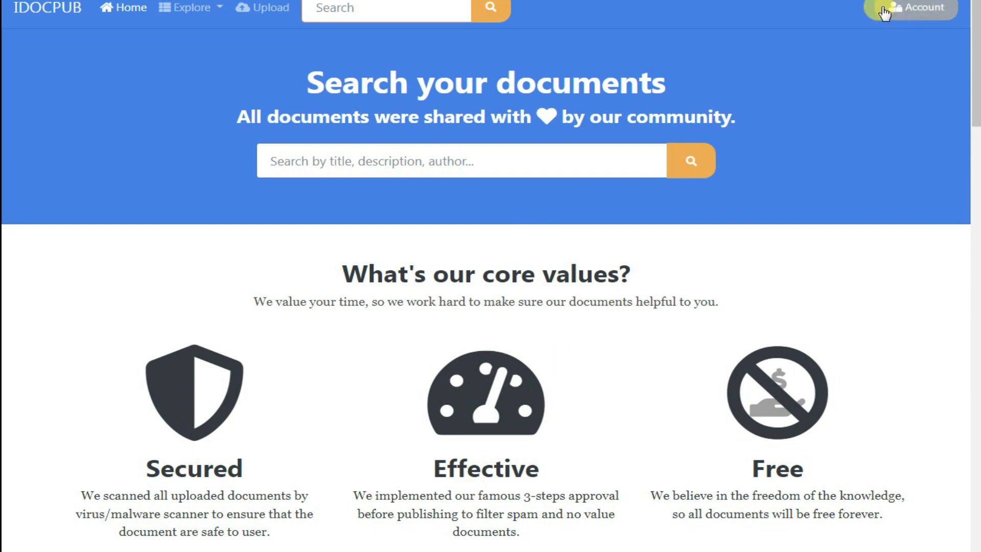
Step: Examine the IDOCPUB home page, including its core values and the view counts of its popular and newest documents
scroll(444, 227, down, 7)
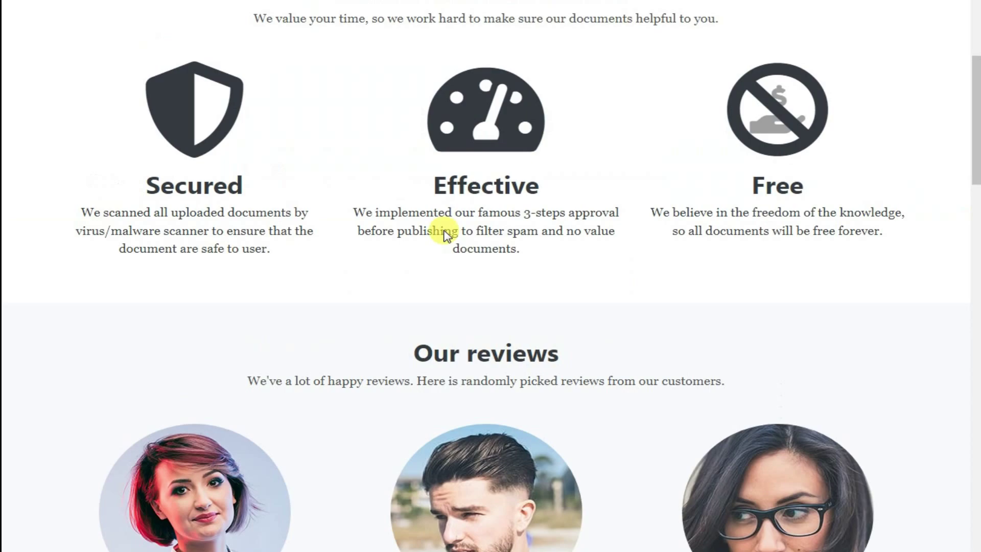
scroll(444, 227, down, 15)
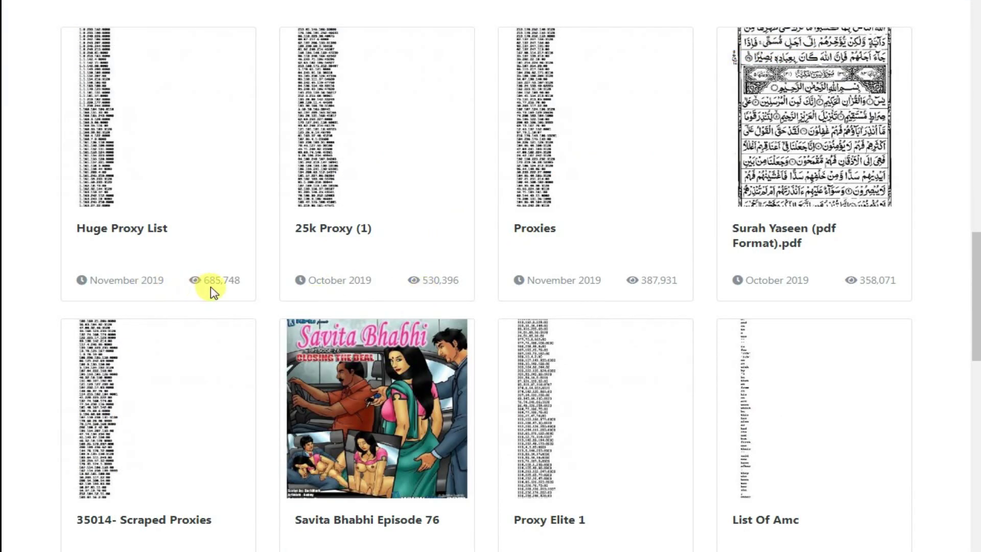
scroll(652, 289, down, 4)
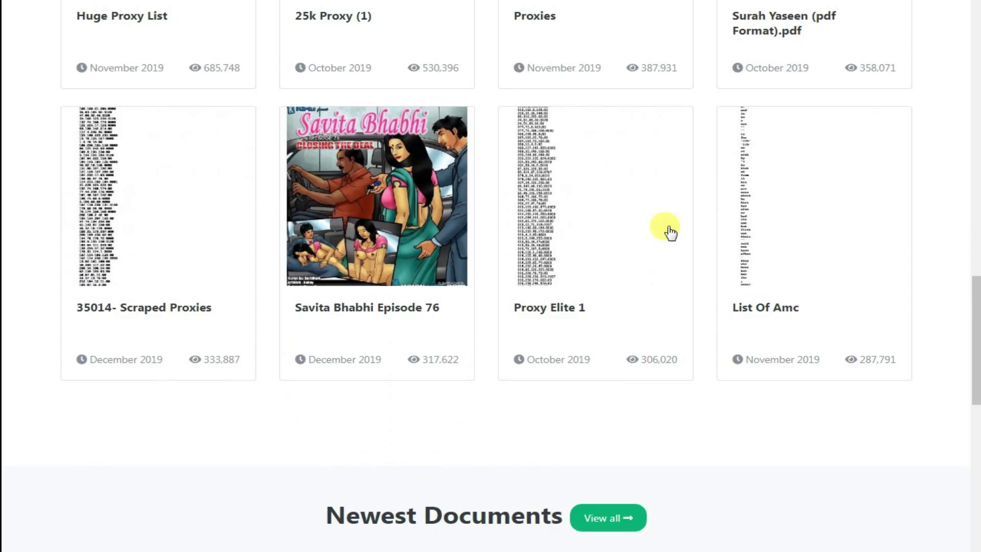
scroll(274, 335, down, 11)
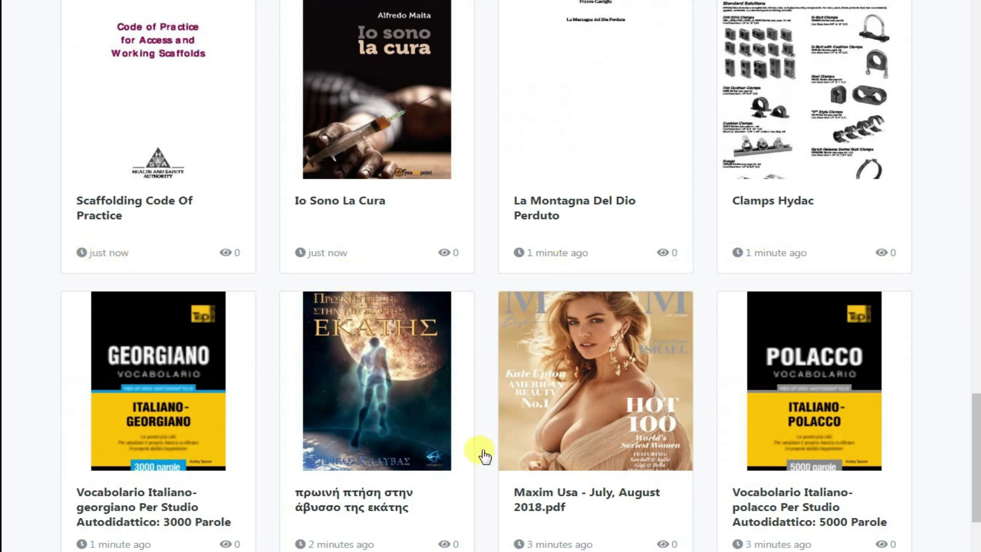
scroll(497, 425, up, 1)
scroll(497, 425, up, 5)
scroll(497, 425, up, 18)
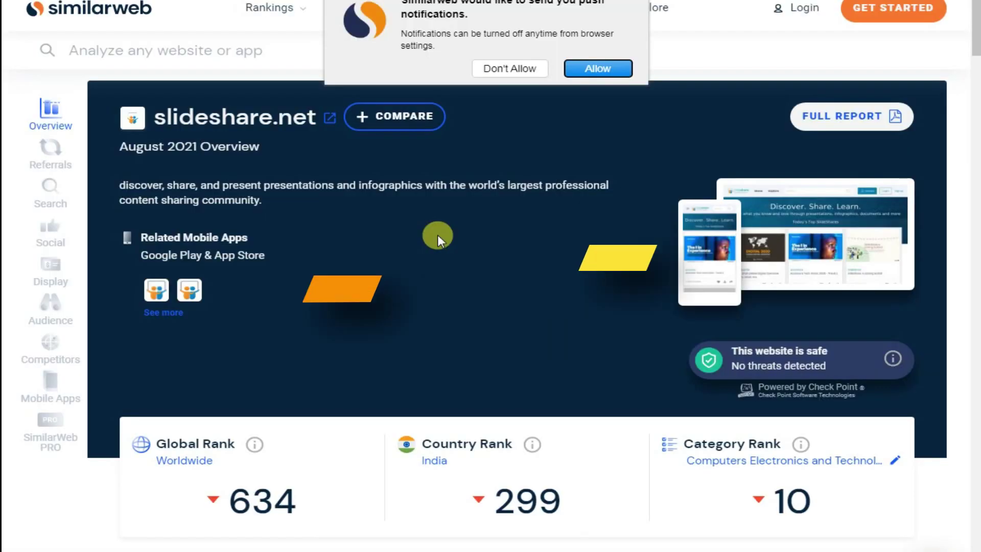
Step: On Similarweb, refuse the notification request and examine slideshare.net's total visits and traffic sources
click(508, 71)
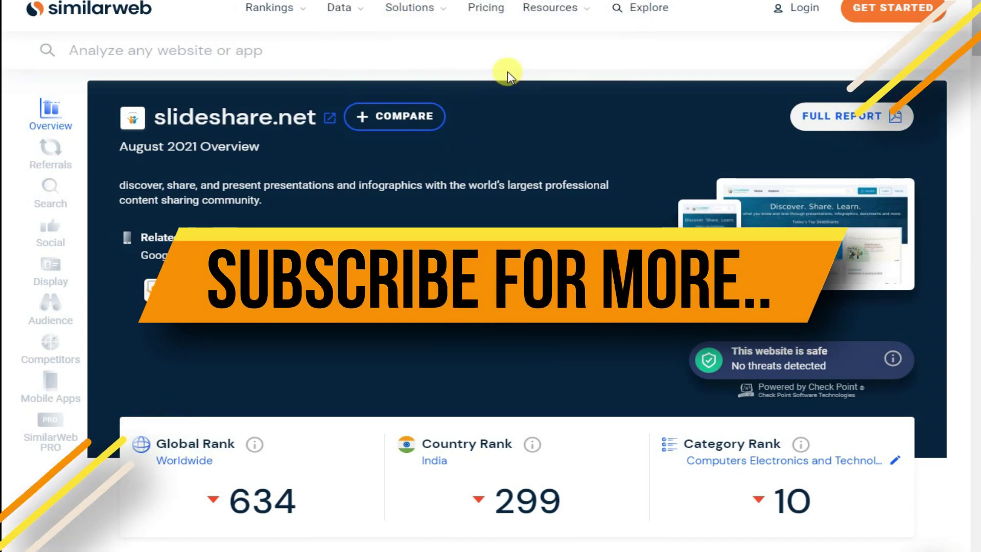
drag(170, 110, 313, 107)
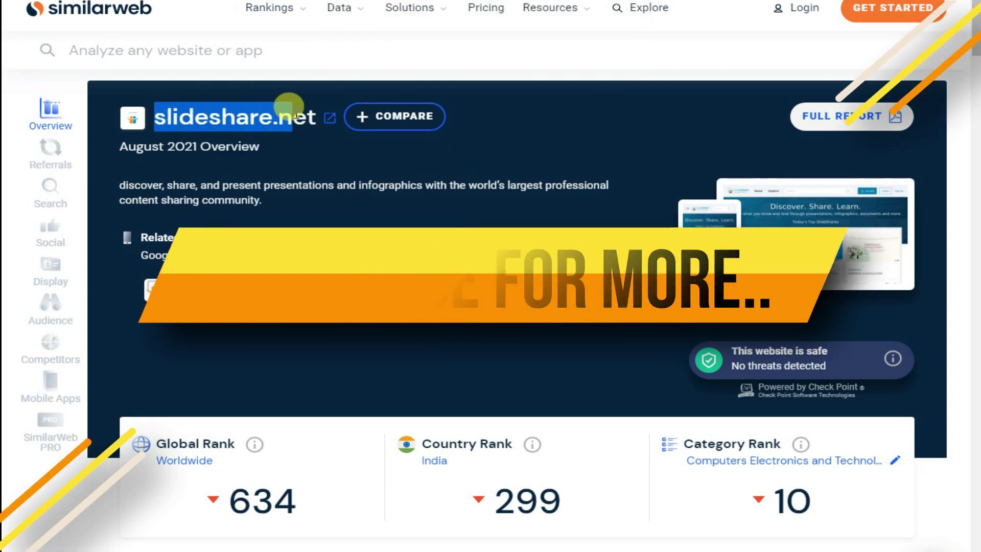
click(360, 249)
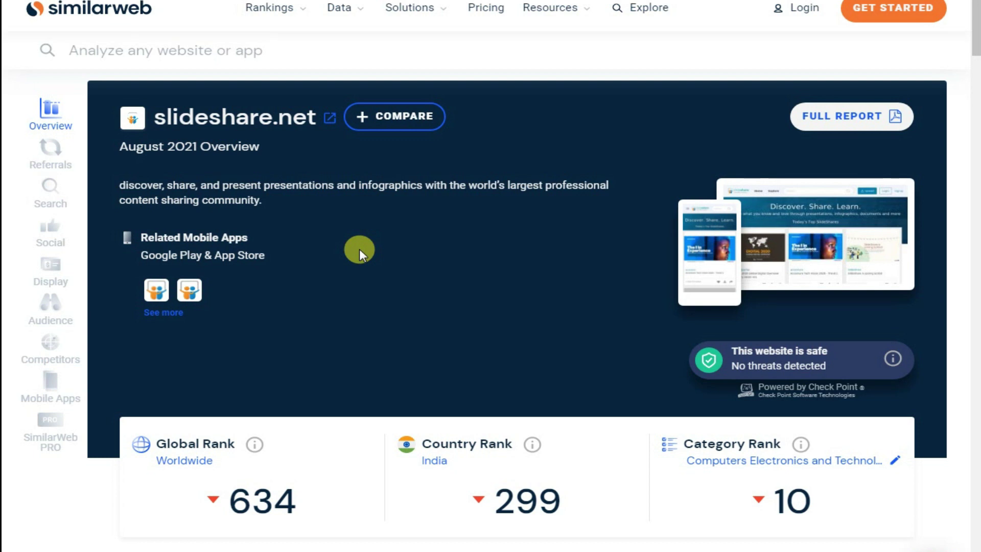
scroll(461, 286, down, 10)
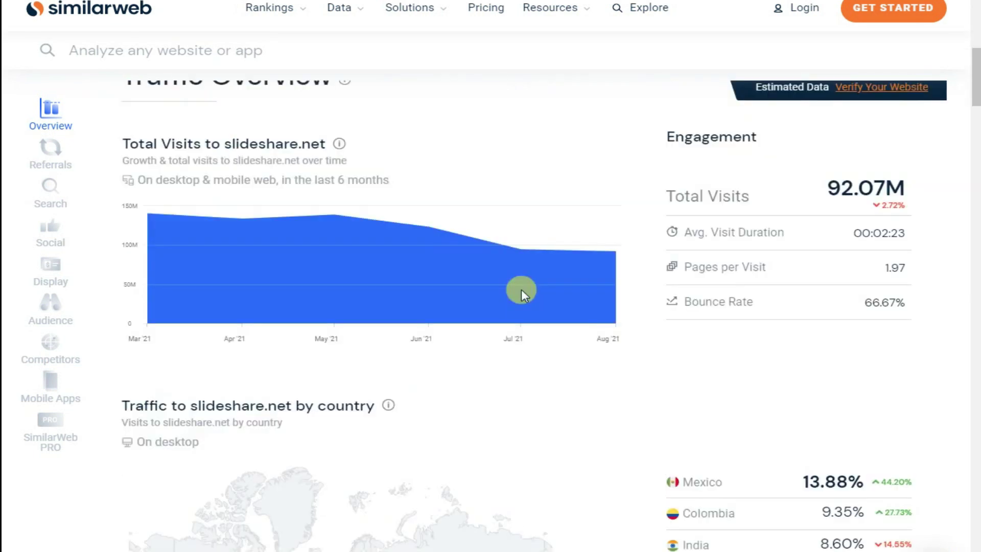
drag(851, 166, 823, 168)
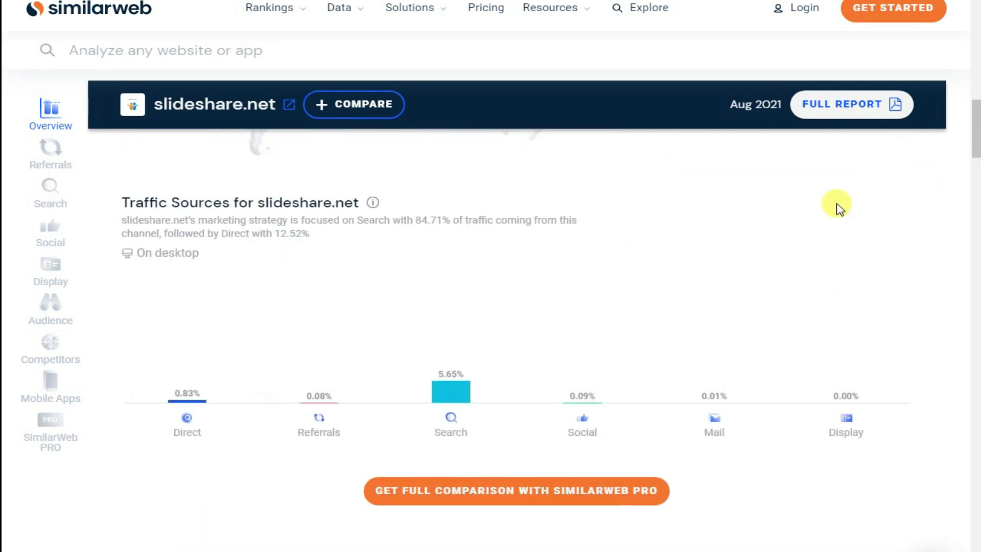
scroll(837, 214, up, 8)
scroll(838, 232, up, 5)
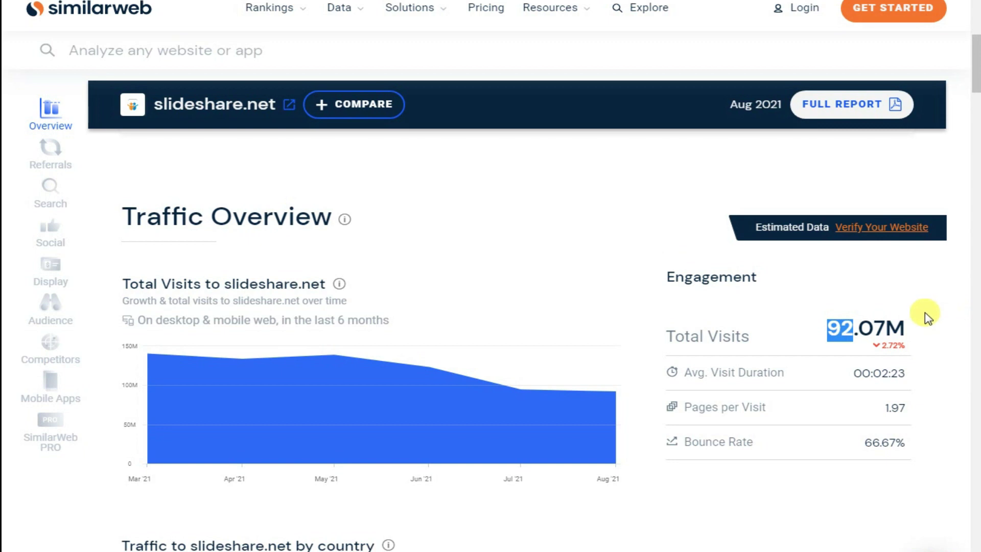
scroll(925, 317, down, 5)
scroll(777, 291, down, 8)
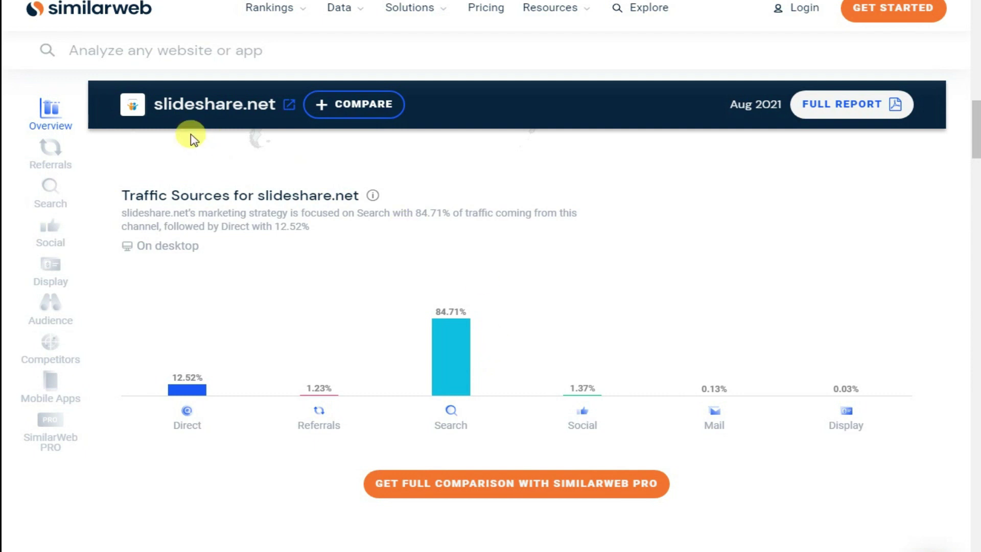
double_click(159, 106)
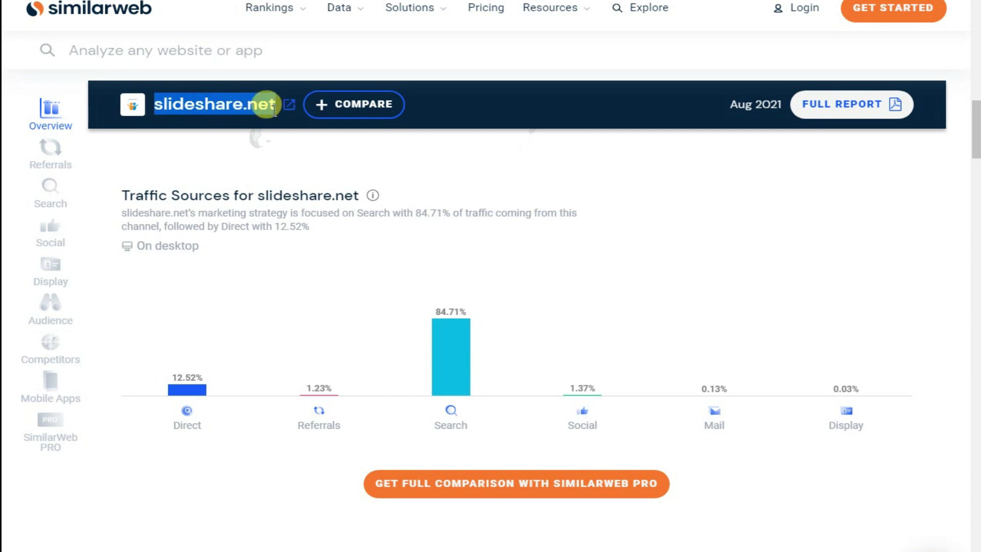
Step: Examine the SlideShare home page, including the view counts of its top and featured slideshows
click(485, 119)
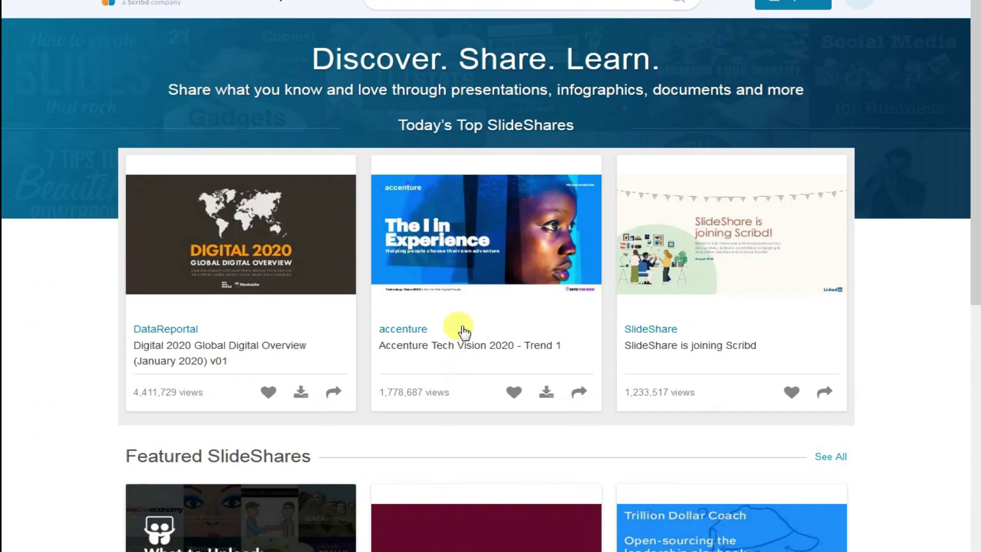
scroll(431, 357, down, 10)
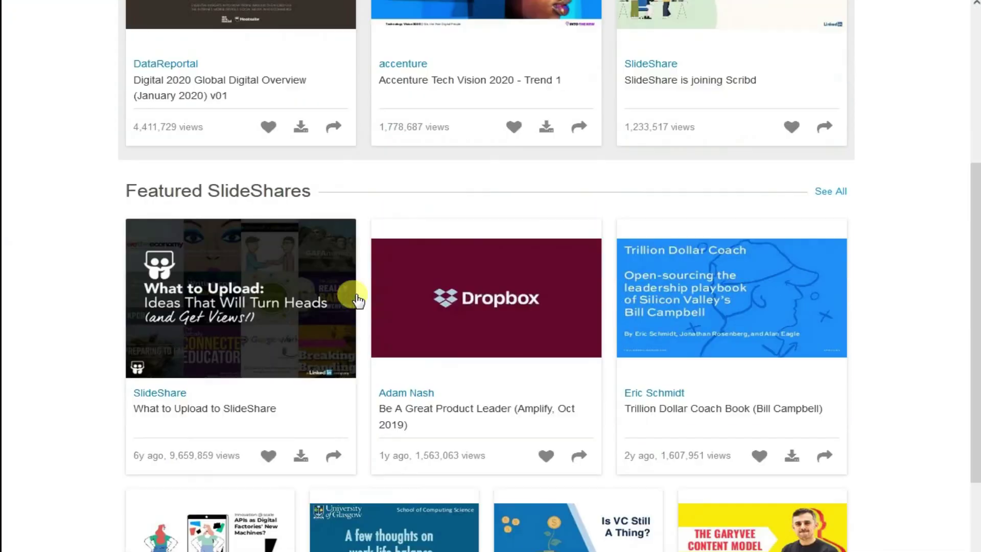
scroll(470, 289, up, 10)
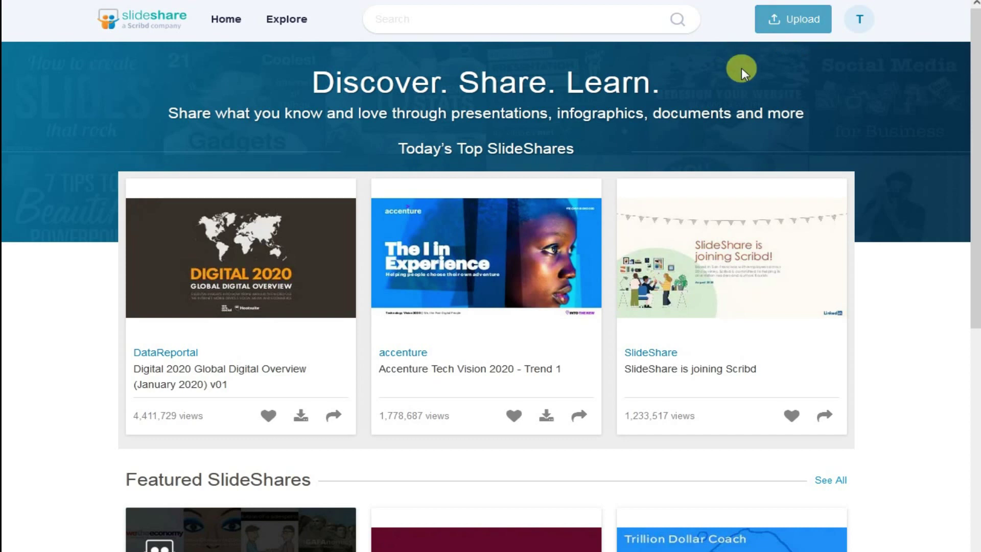
Step: Upload the Favorite wardrobe e-book to SlideShare and set its title to "Find Out What To Wear To Look Your Best"
click(790, 29)
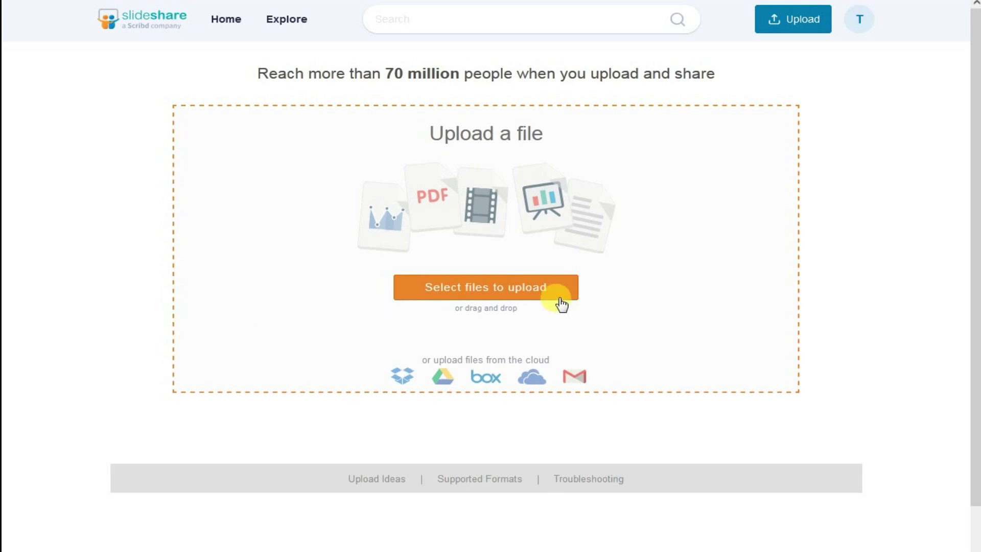
click(539, 289)
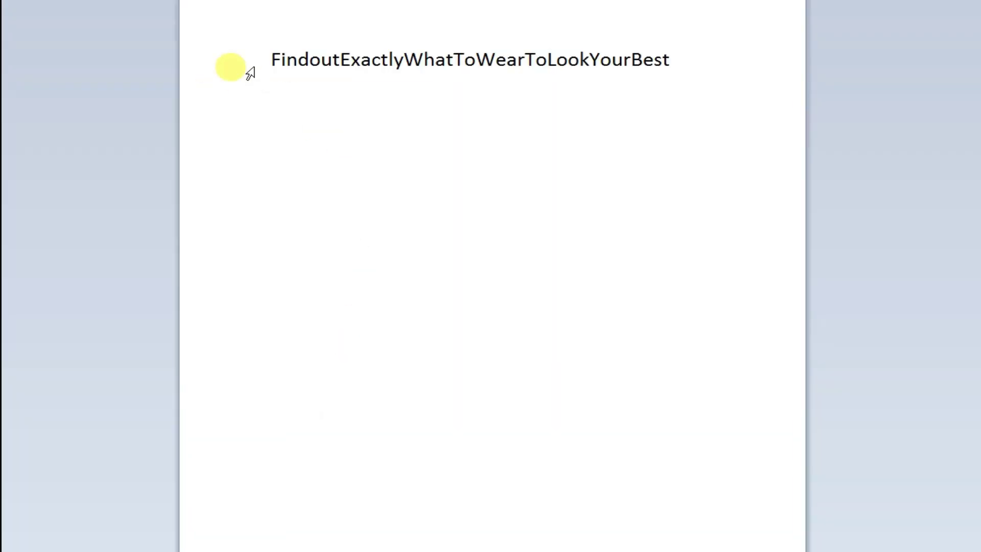
click(236, 63)
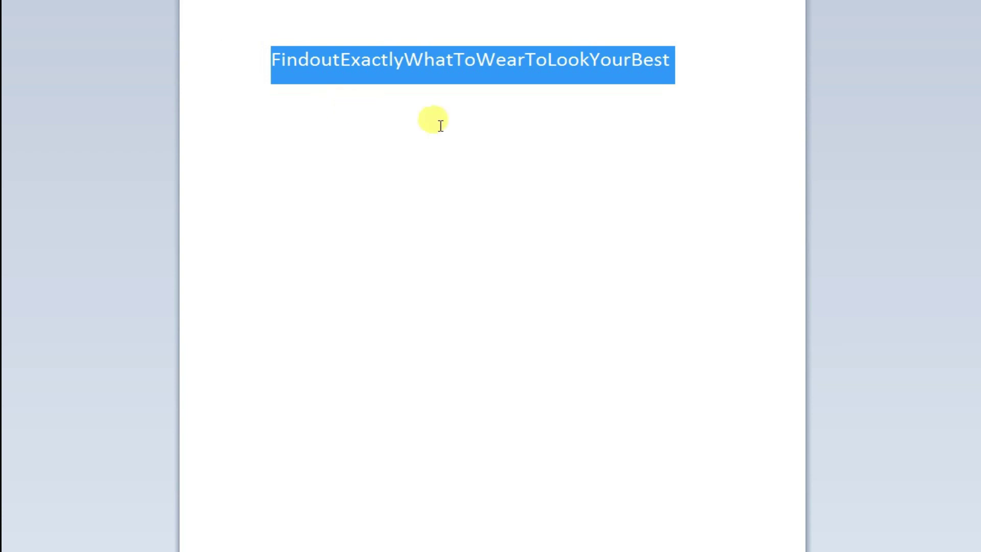
click(460, 202)
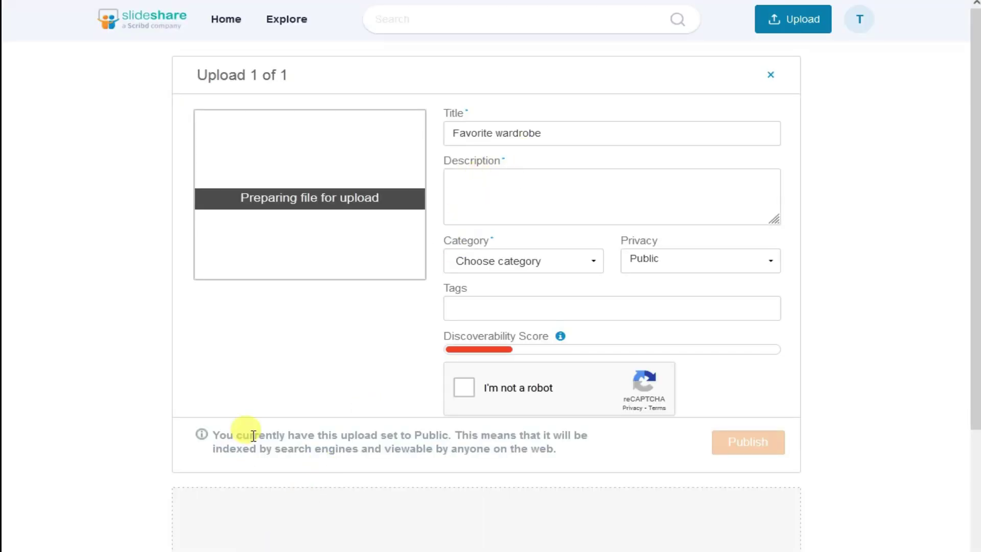
key(shift+Tab)
text(Find Out What To Wear To Look Your Best)
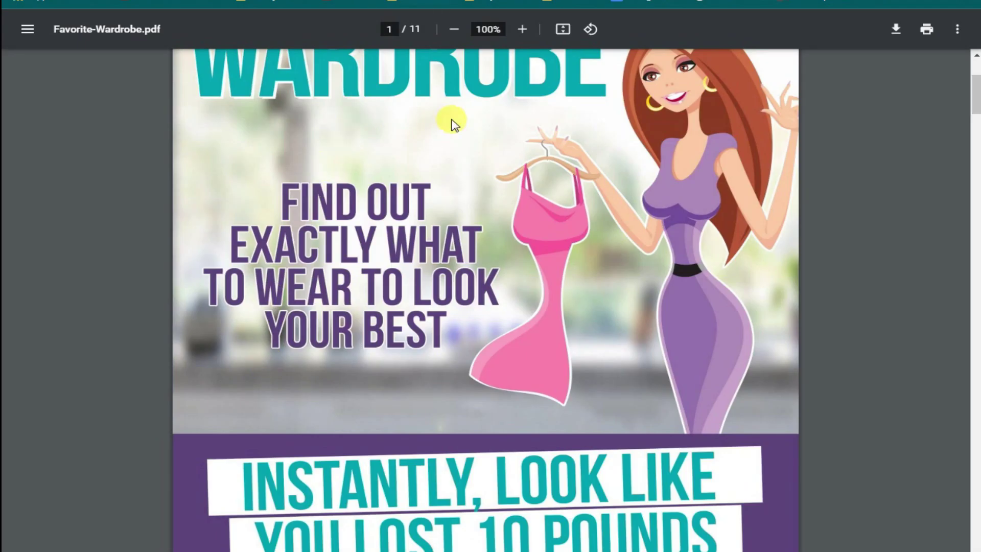
Step: Copy the Introduction text from page 3 of Favorite-Wardrobe.pdf into the upload's description
scroll(453, 160, down, 10)
scroll(394, 298, down, 15)
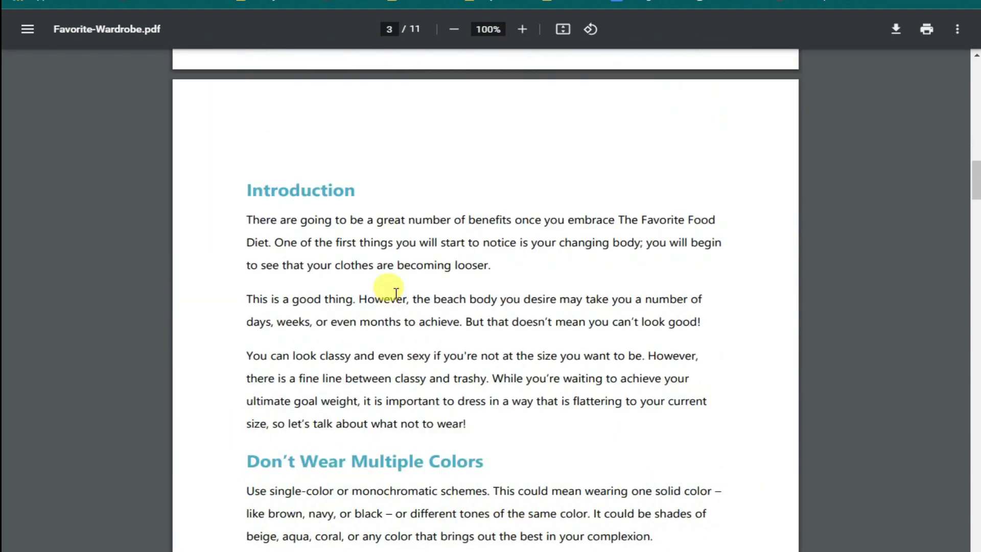
scroll(252, 143, down, 4)
scroll(260, 146, up, 3)
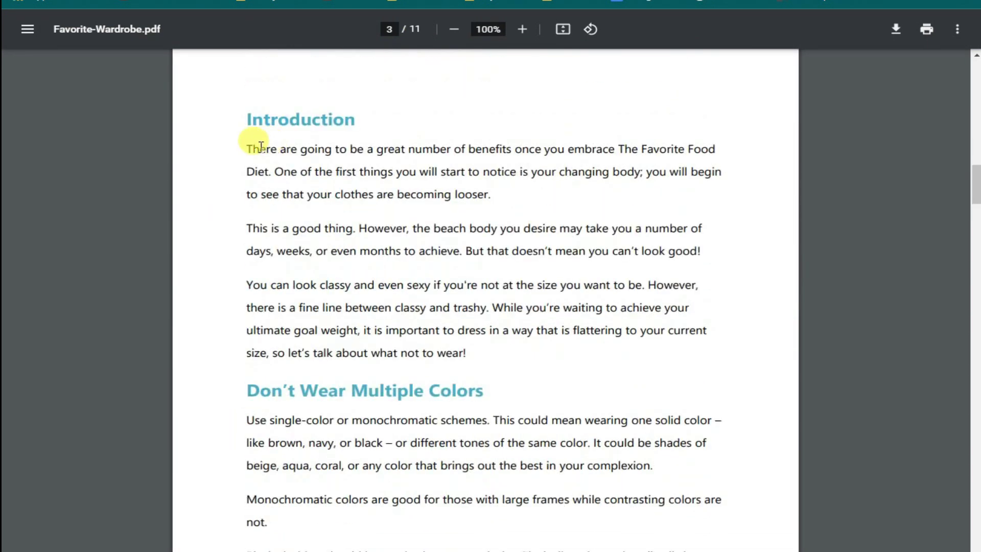
drag(247, 145, 485, 355)
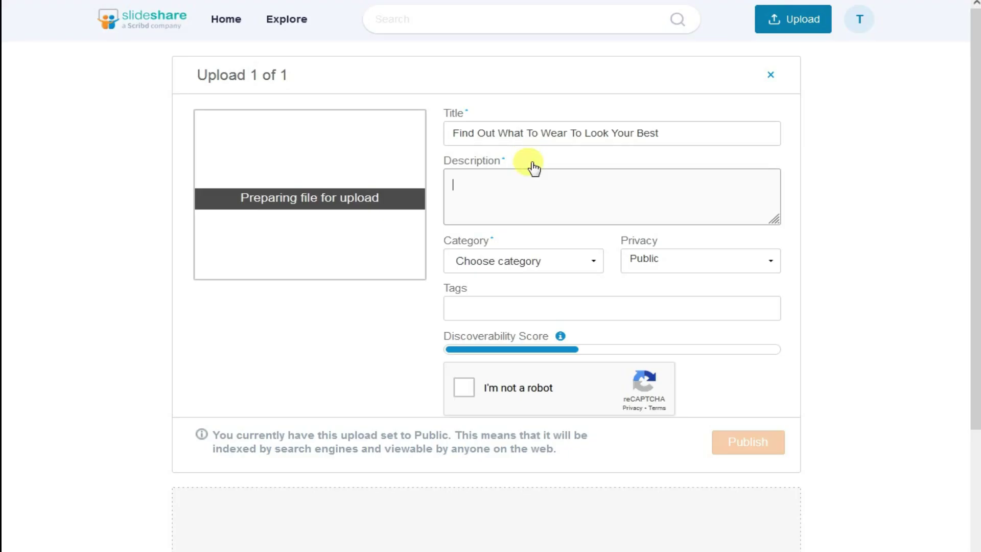
key(ctrl+v)
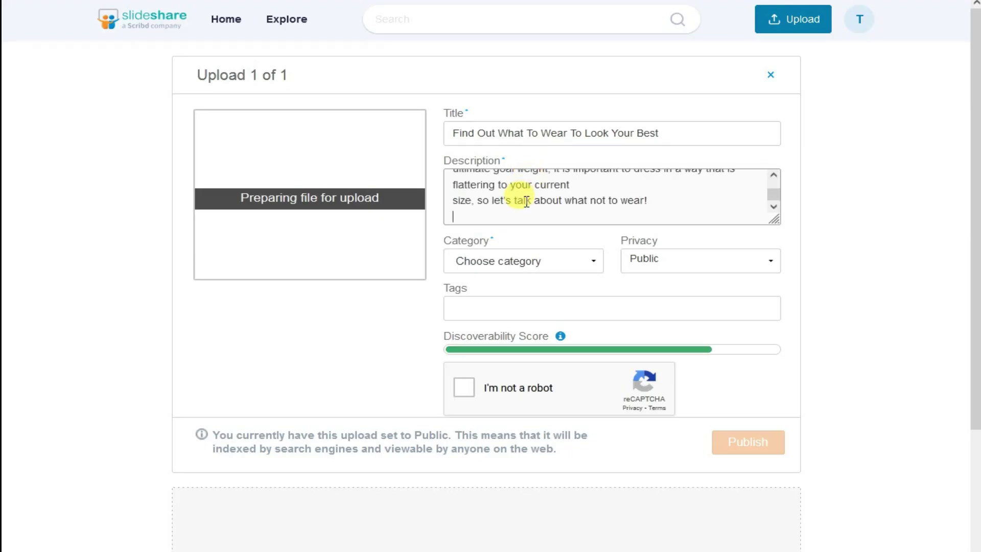
Step: Set the category to Health & Medicine, keep privacy Public, and add the tags weight loss, weight, how to and fat loss
click(556, 263)
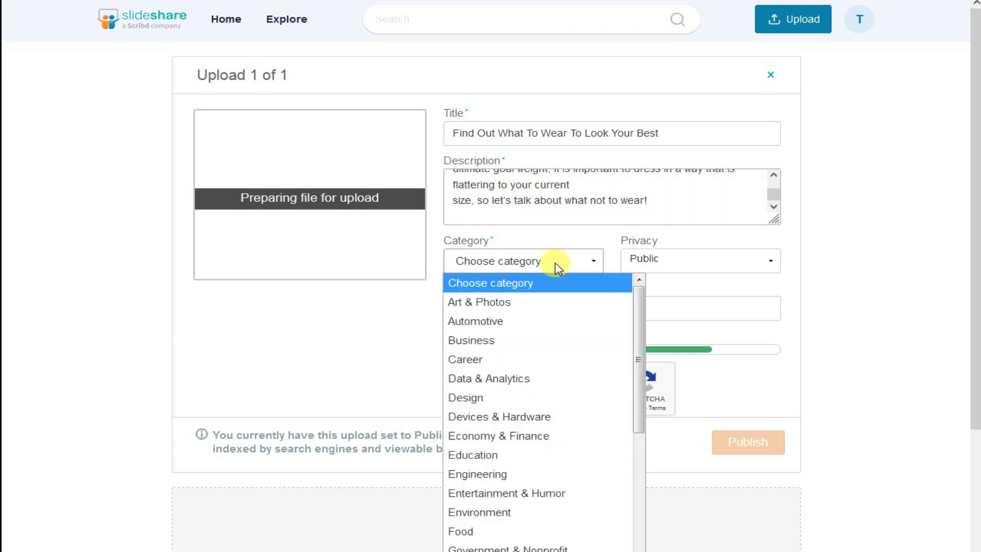
scroll(512, 449, down, 1)
click(511, 511)
click(674, 267)
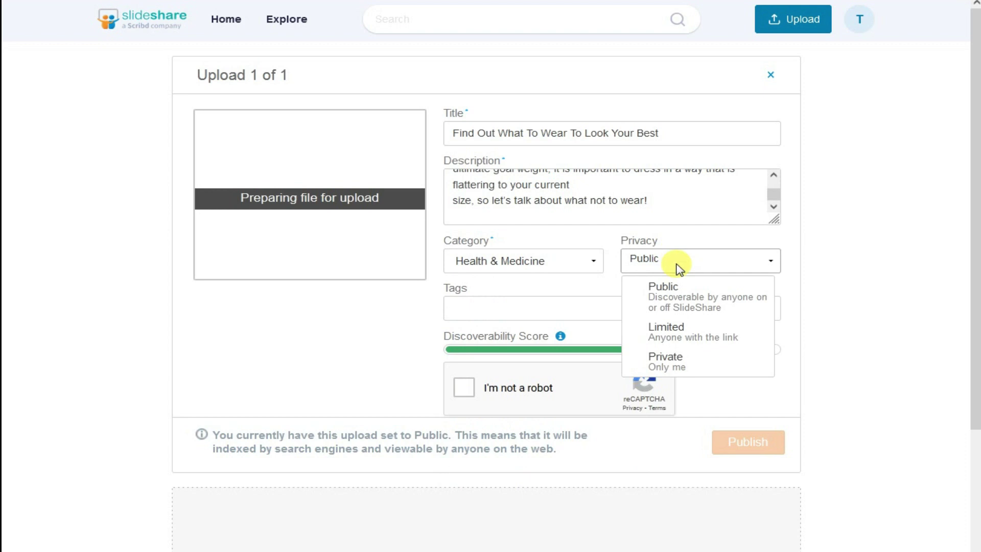
click(542, 313)
text(weight loss, weight, how to, fat loss)
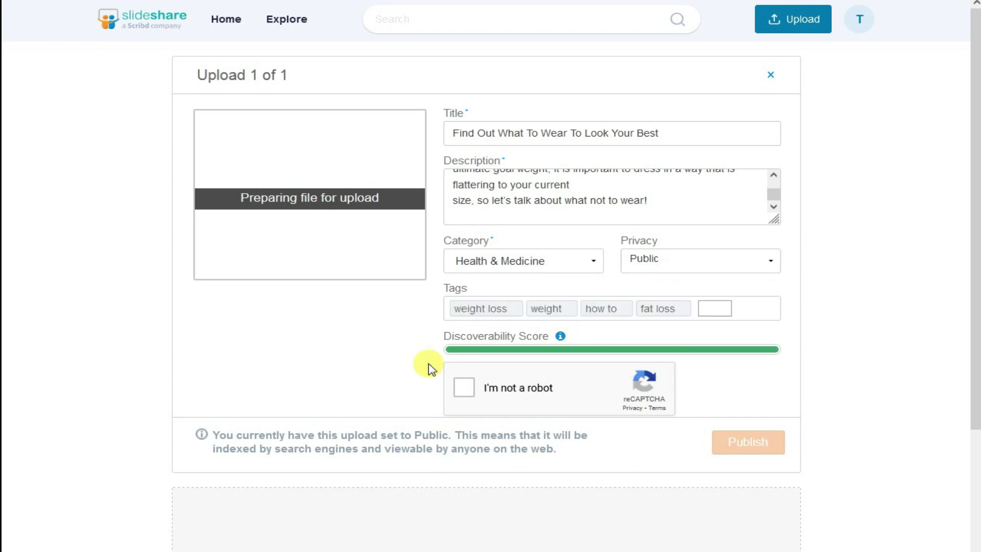
Step: Complete the reCAPTCHA by selecting all images with motorcycles and publish the upload
click(464, 393)
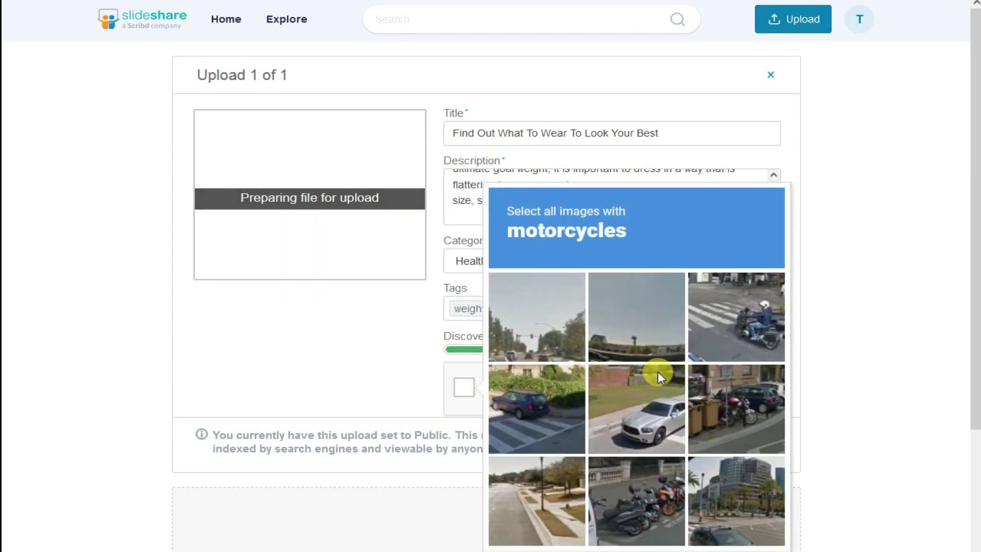
click(719, 336)
click(726, 424)
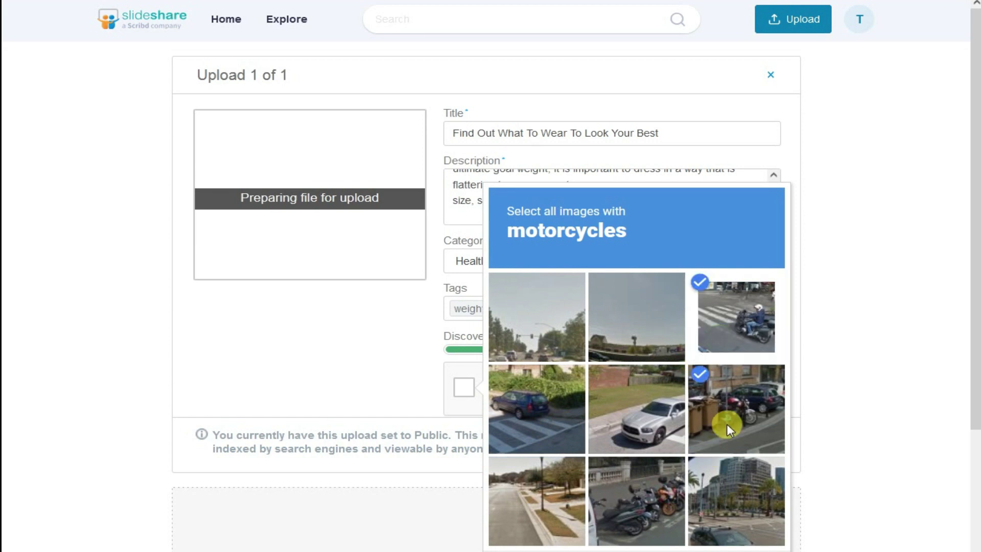
click(629, 495)
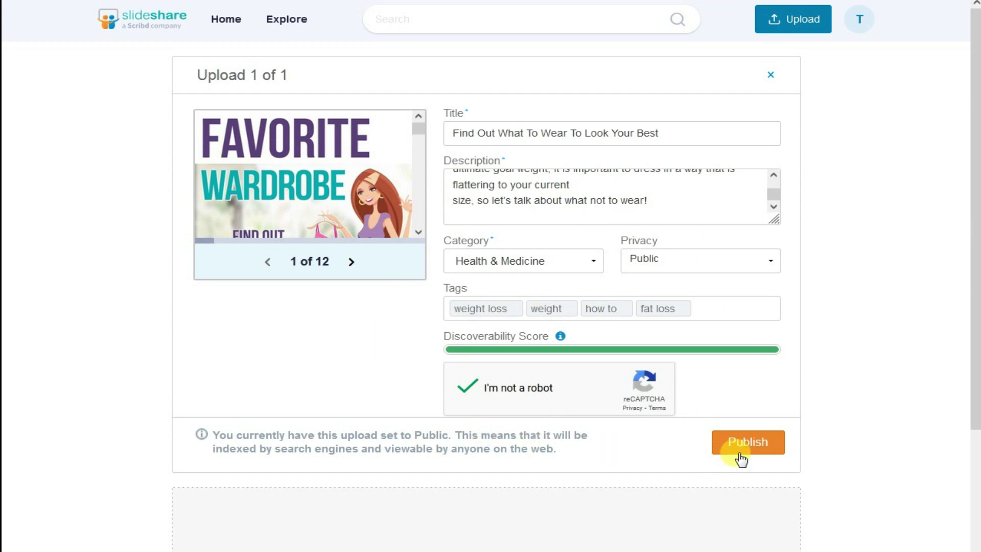
click(749, 442)
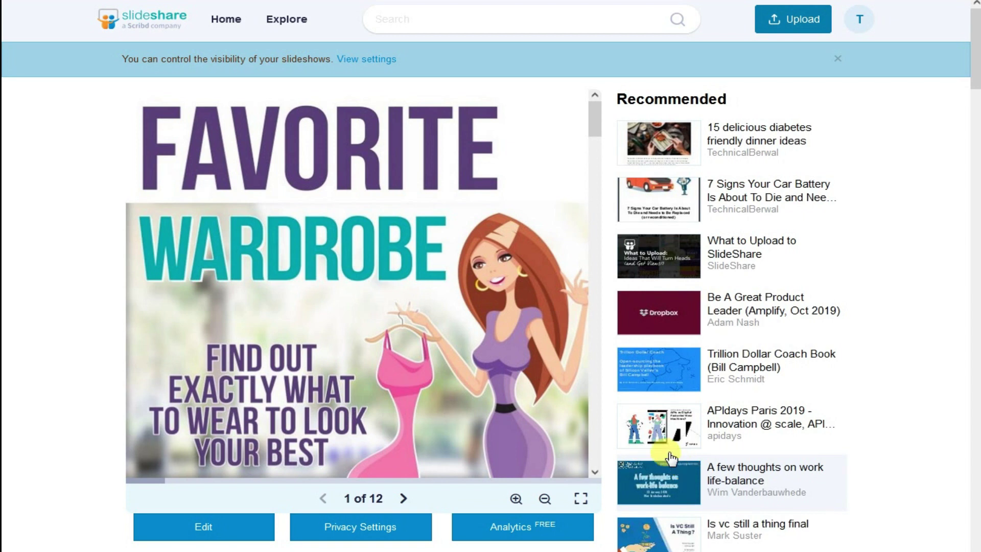
Step: Look through the published e-book in the viewer from the cover to the banner on page 12
scroll(679, 460, down, 4)
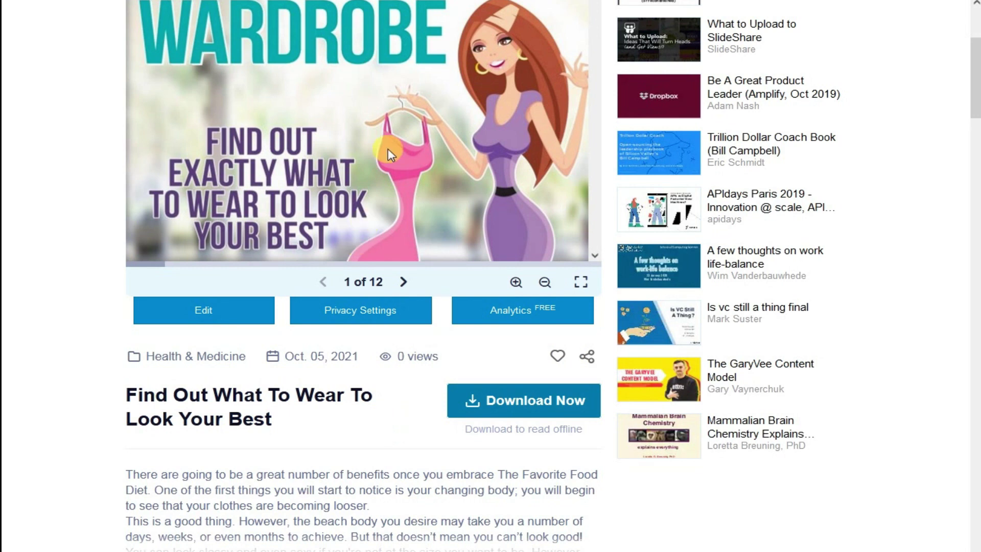
scroll(388, 148, down, 3)
scroll(388, 148, down, 5)
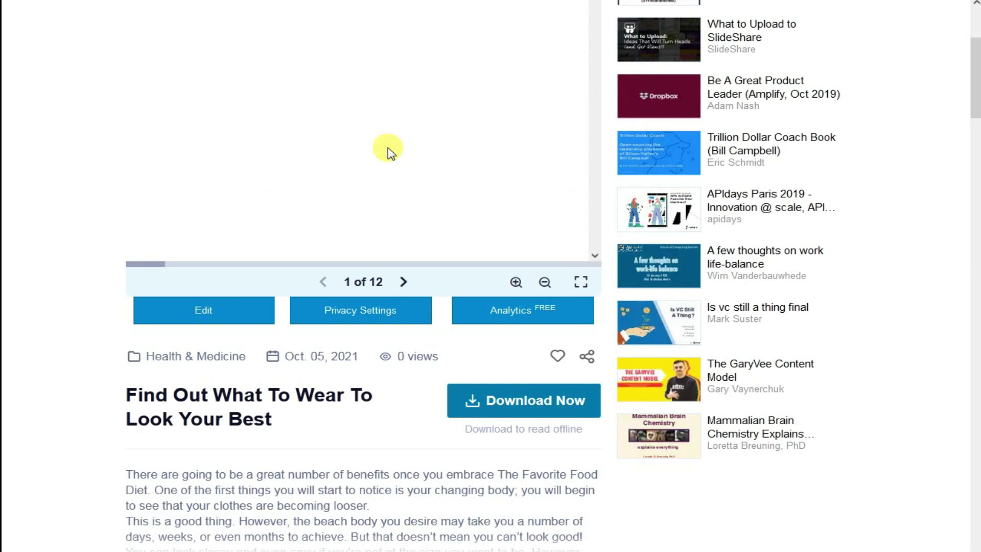
scroll(388, 148, down, 8)
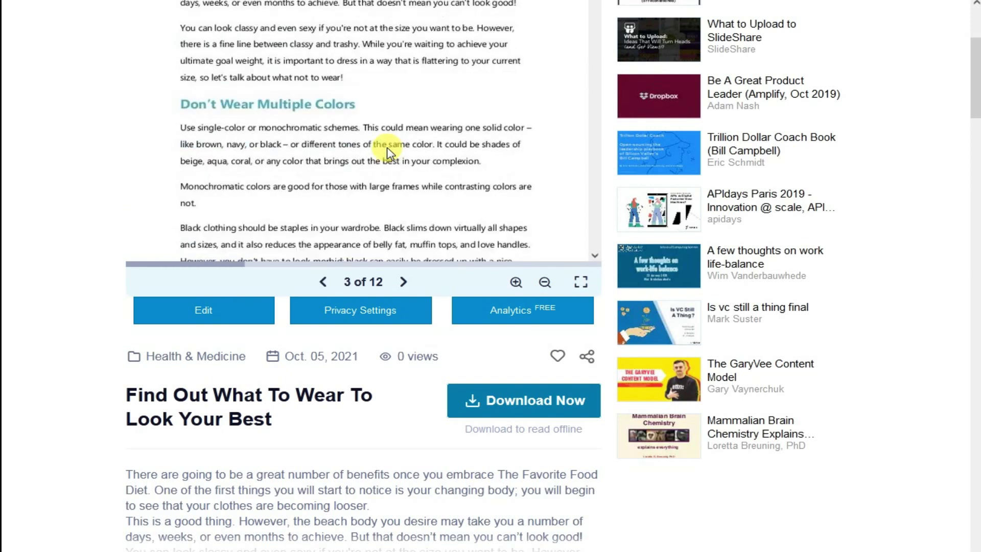
scroll(388, 148, down, 10)
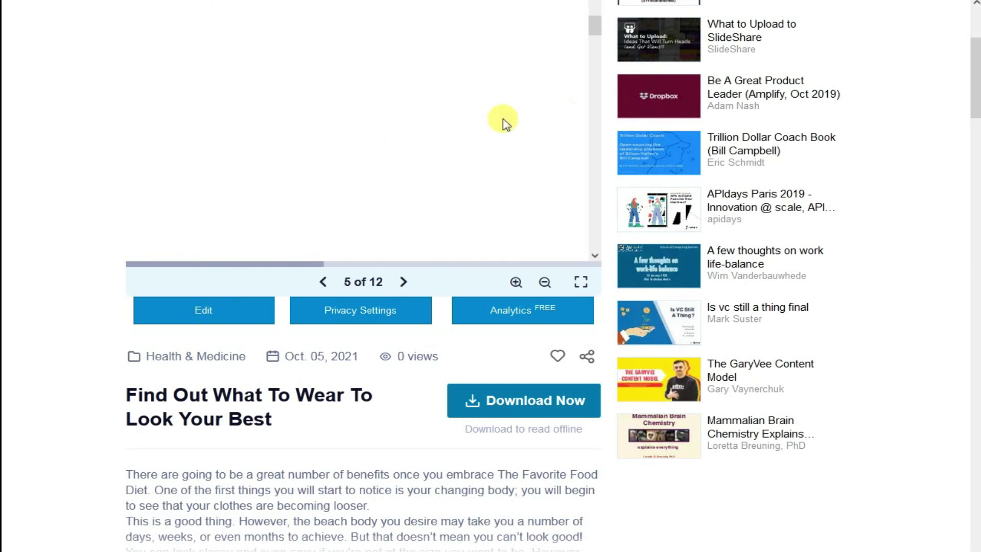
drag(600, 49, 607, 256)
scroll(434, 245, up, 6)
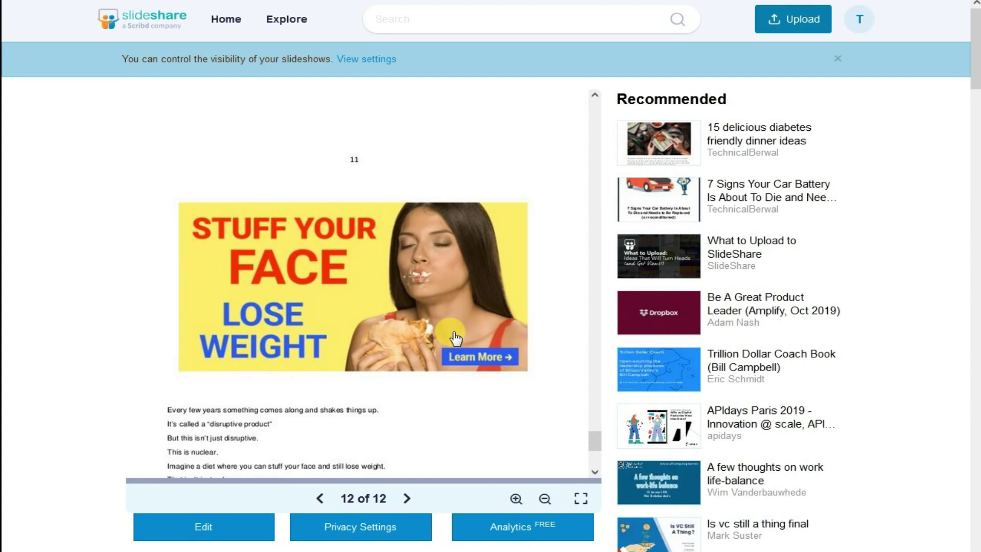
Step: Check the banner's link options, dismiss the trial offer and the suggestions overlay, and examine the text below the banner
right_click(391, 277)
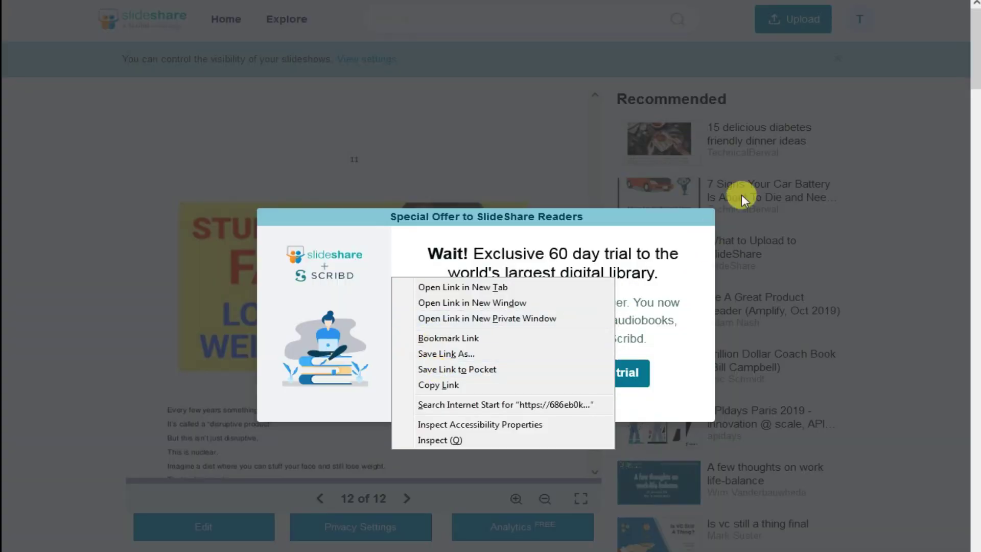
click(823, 146)
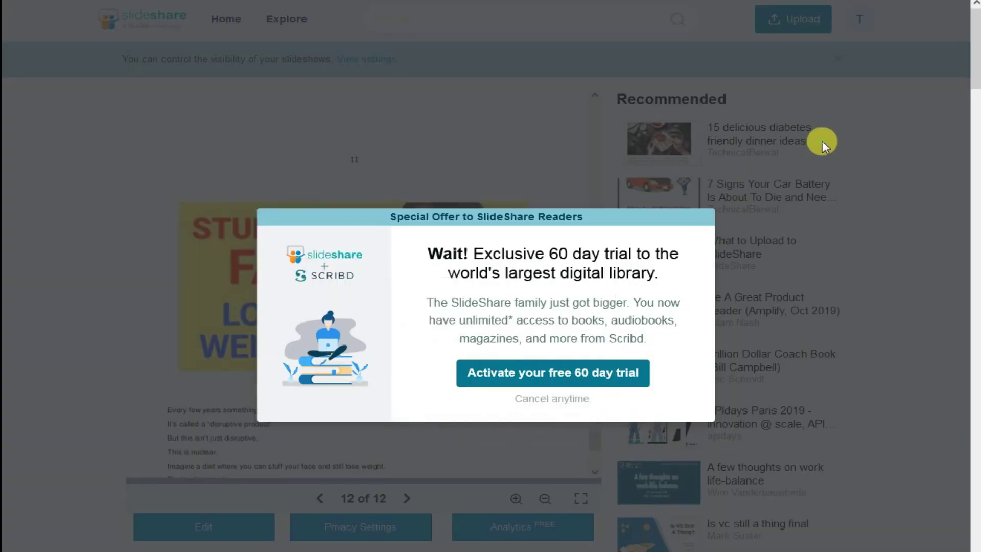
click(823, 145)
scroll(363, 311, down, 3)
scroll(363, 308, down, 3)
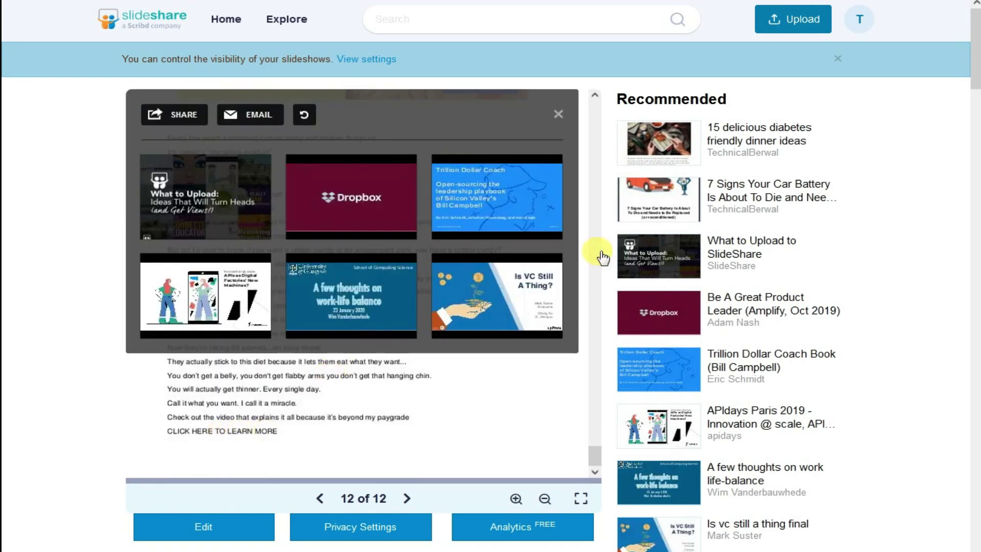
click(557, 113)
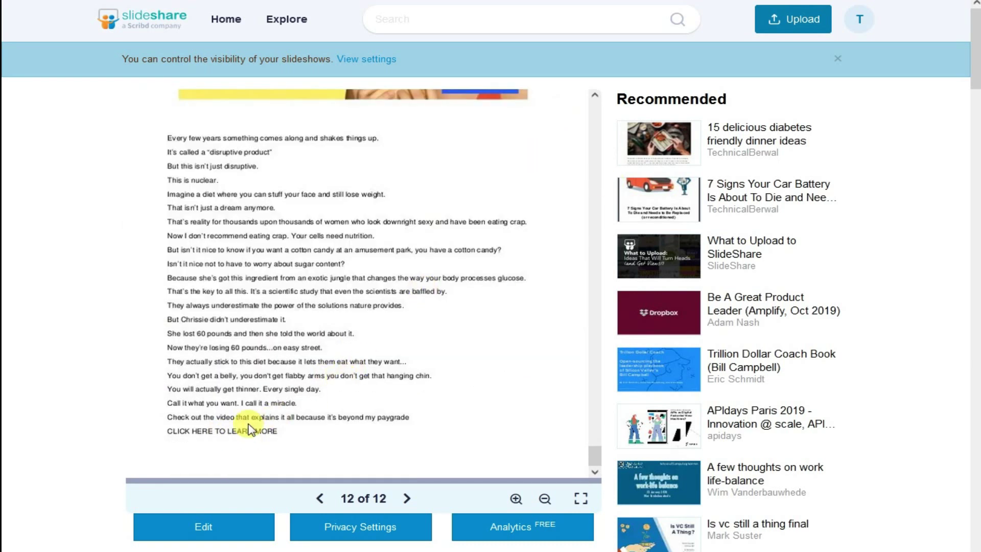